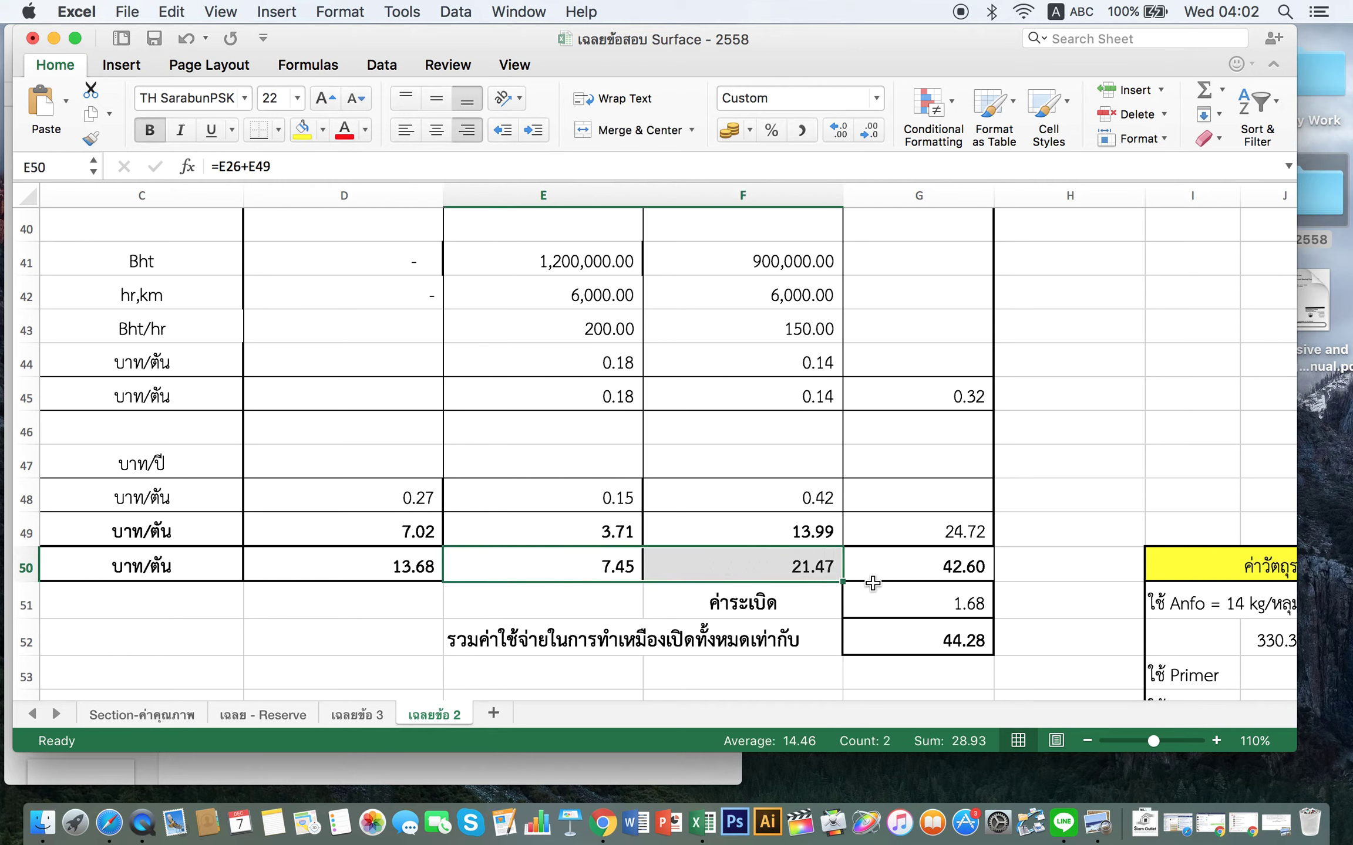
{"action": "left_click", "coordinate": [890, 592]}
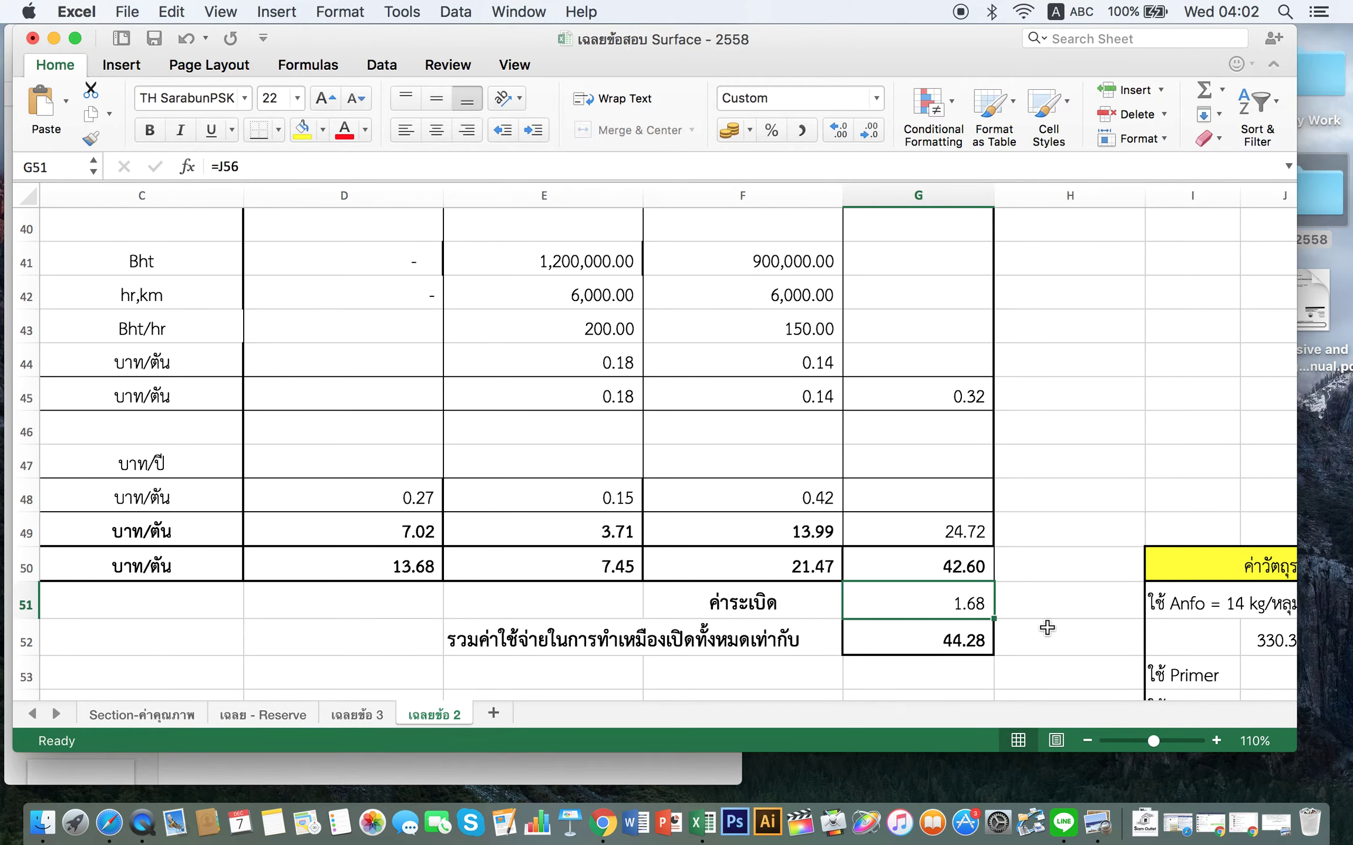
{"action": "left_click", "coordinate": [1028, 598]}
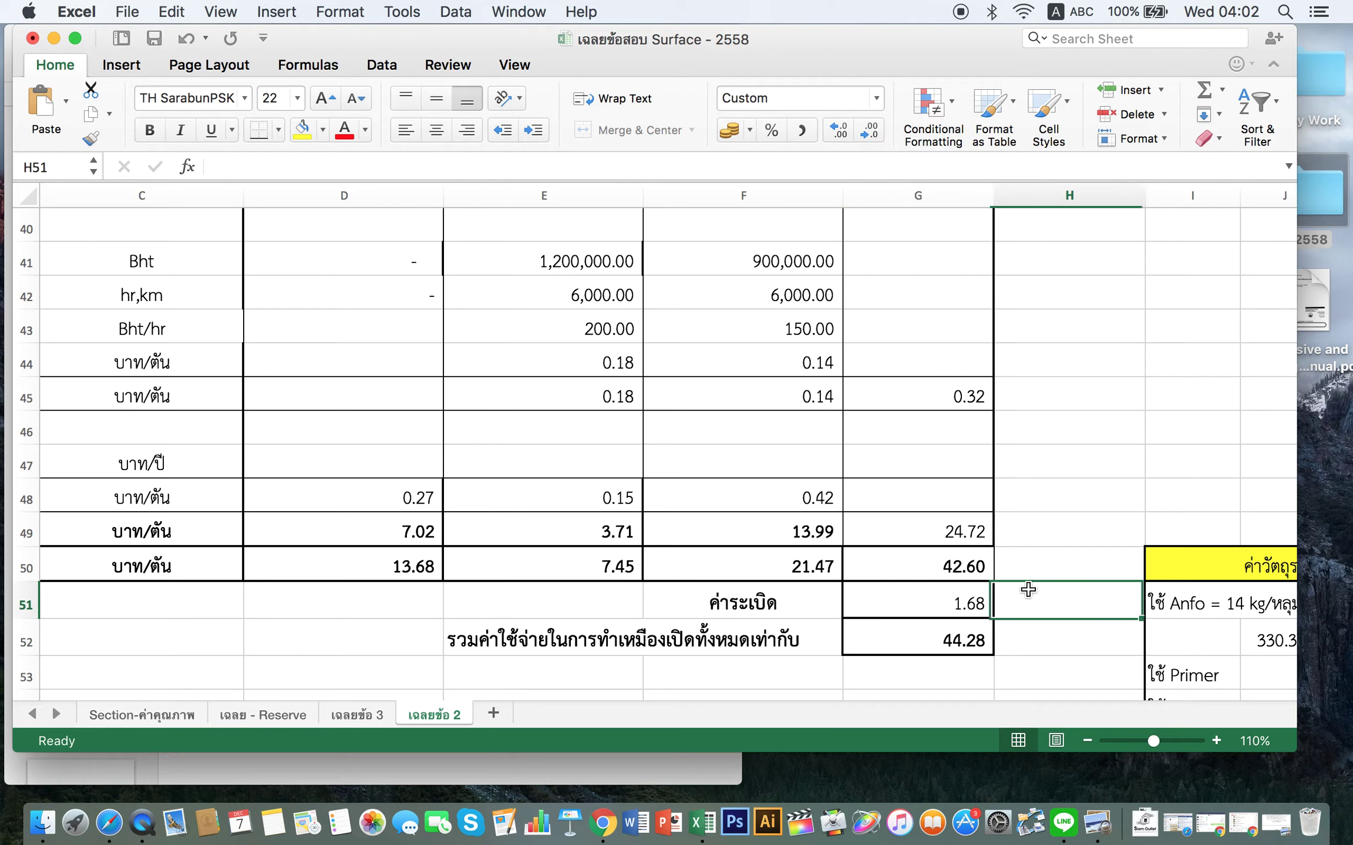
{"action": "left_click", "coordinate": [940, 593]}
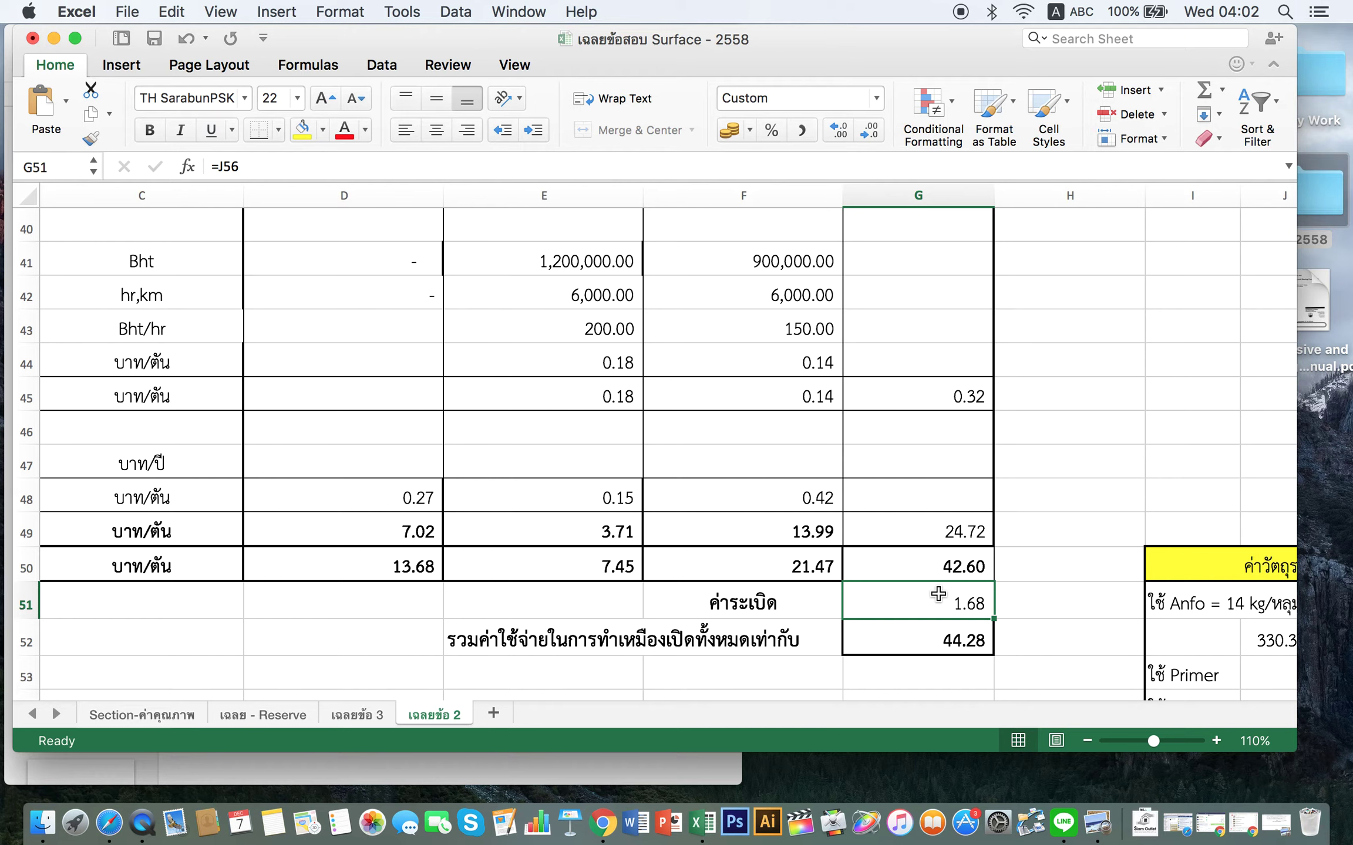
{"action": "left_click", "coordinate": [1042, 606]}
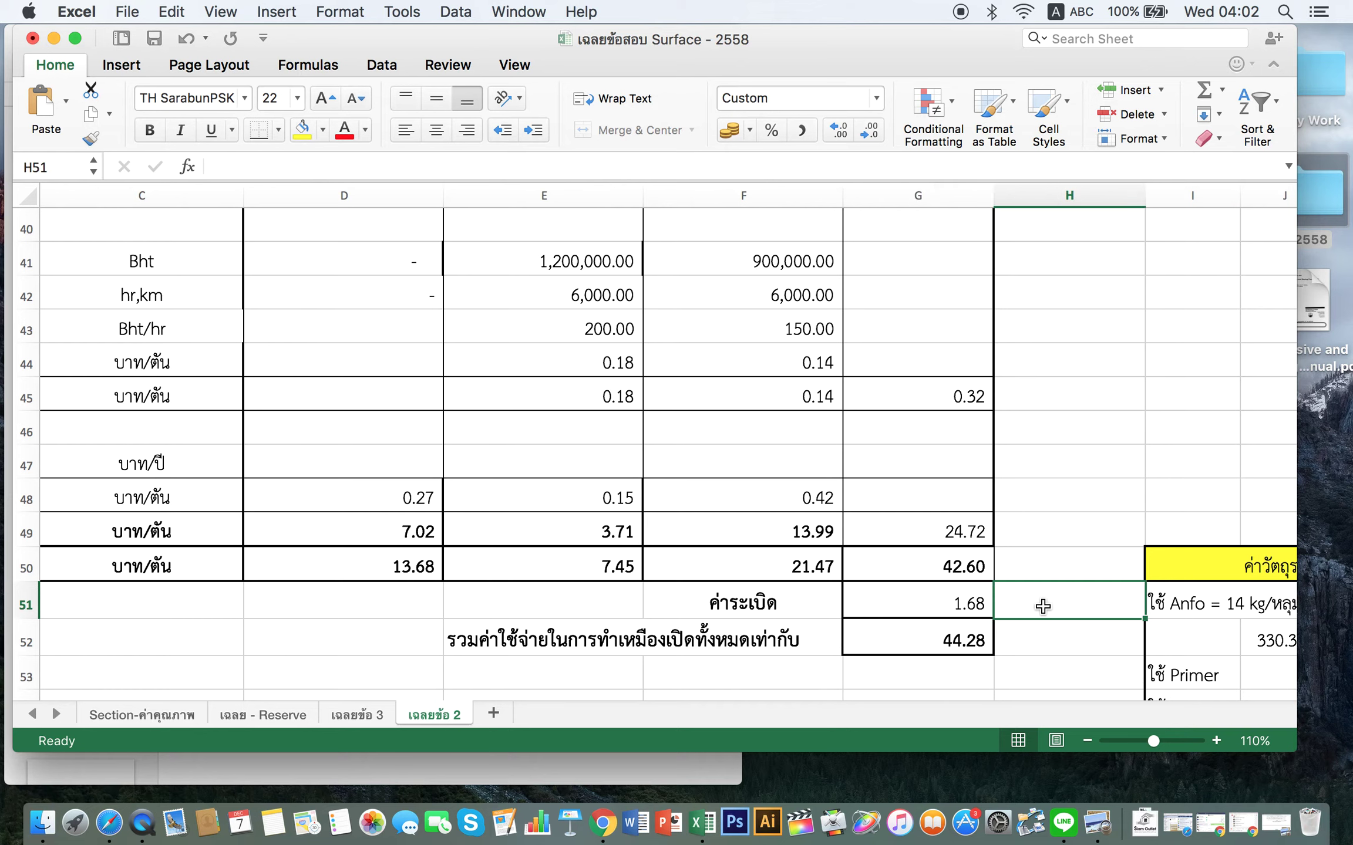
{"action": "type", "text": "="}
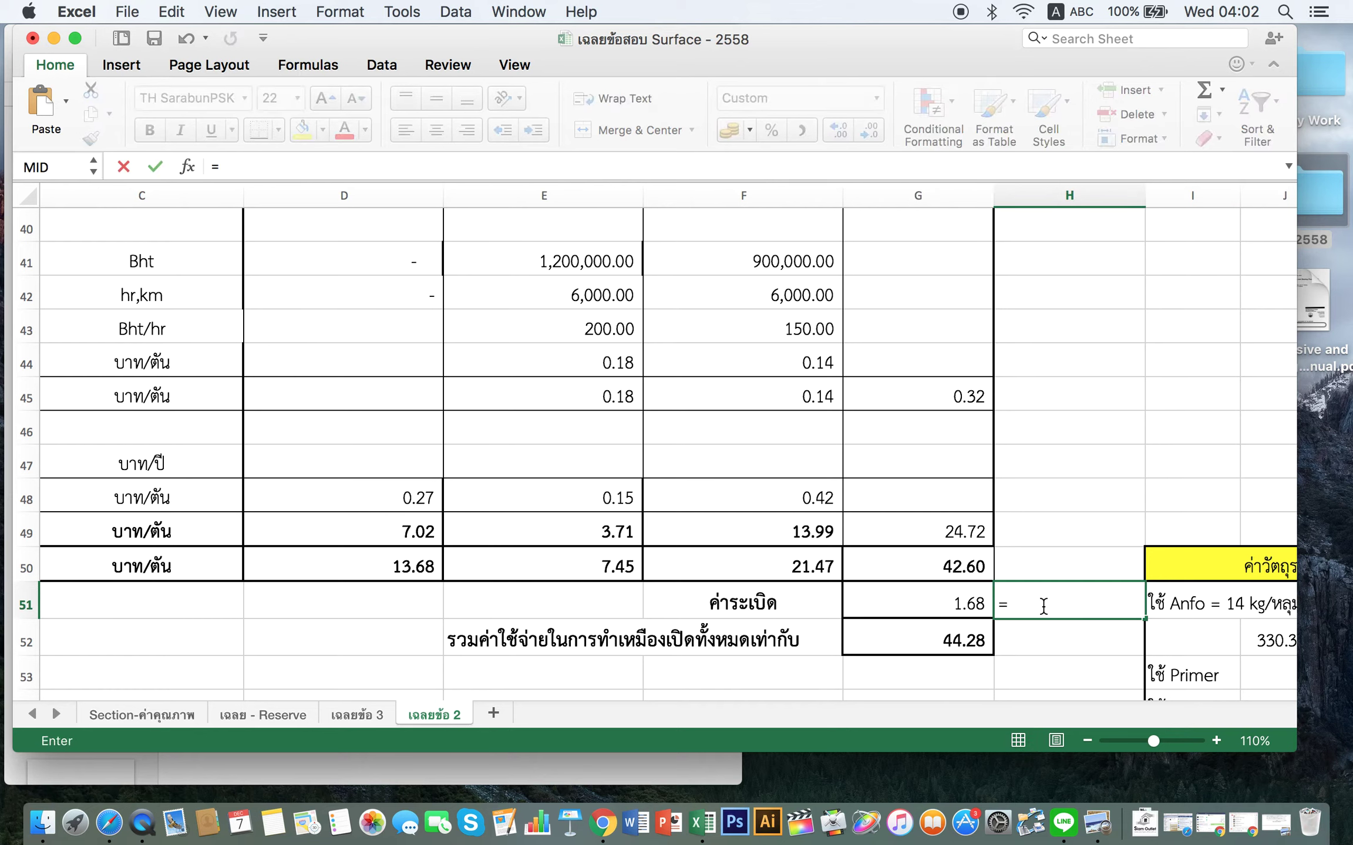
{"action": "key", "text": "Escape"}
- Calculate 80% of the blasting cost in cell F54 with the formula =G51*0.8
{"action": "key", "text": "Down"}
{"action": "key", "text": "Down"}
{"action": "key", "text": "Down"}
{"action": "key", "text": "Down"}
{"action": "key", "text": "Down"}
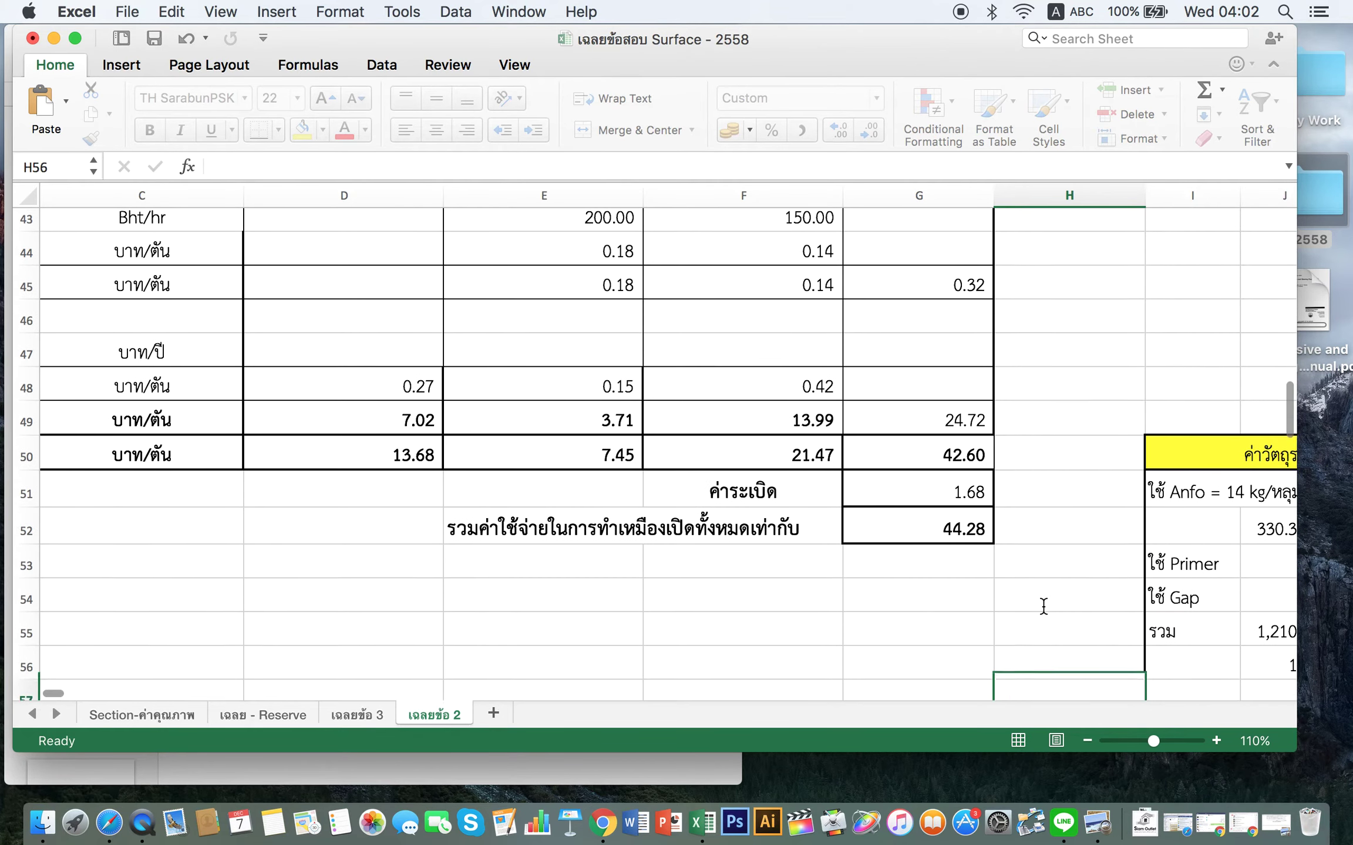
{"action": "key", "text": "Down"}
{"action": "key", "text": "Down"}
{"action": "key", "text": "Left"}
{"action": "key", "text": "Left"}
{"action": "key", "text": "Up"}
{"action": "key", "text": "Up"}
{"action": "key", "text": "Up"}
{"action": "key", "text": "Up"}
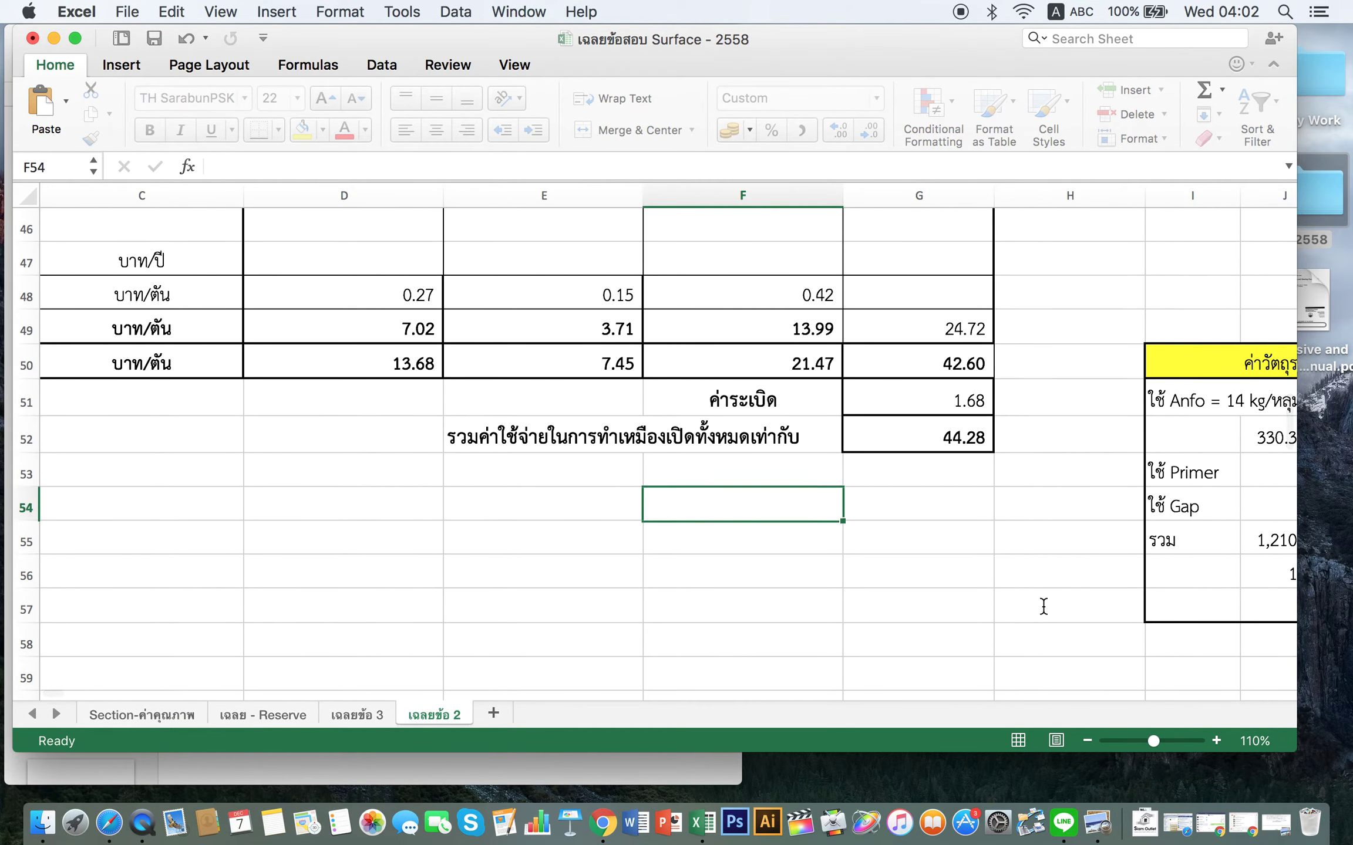
{"action": "type", "text": "="}
{"action": "key", "text": "Up"}
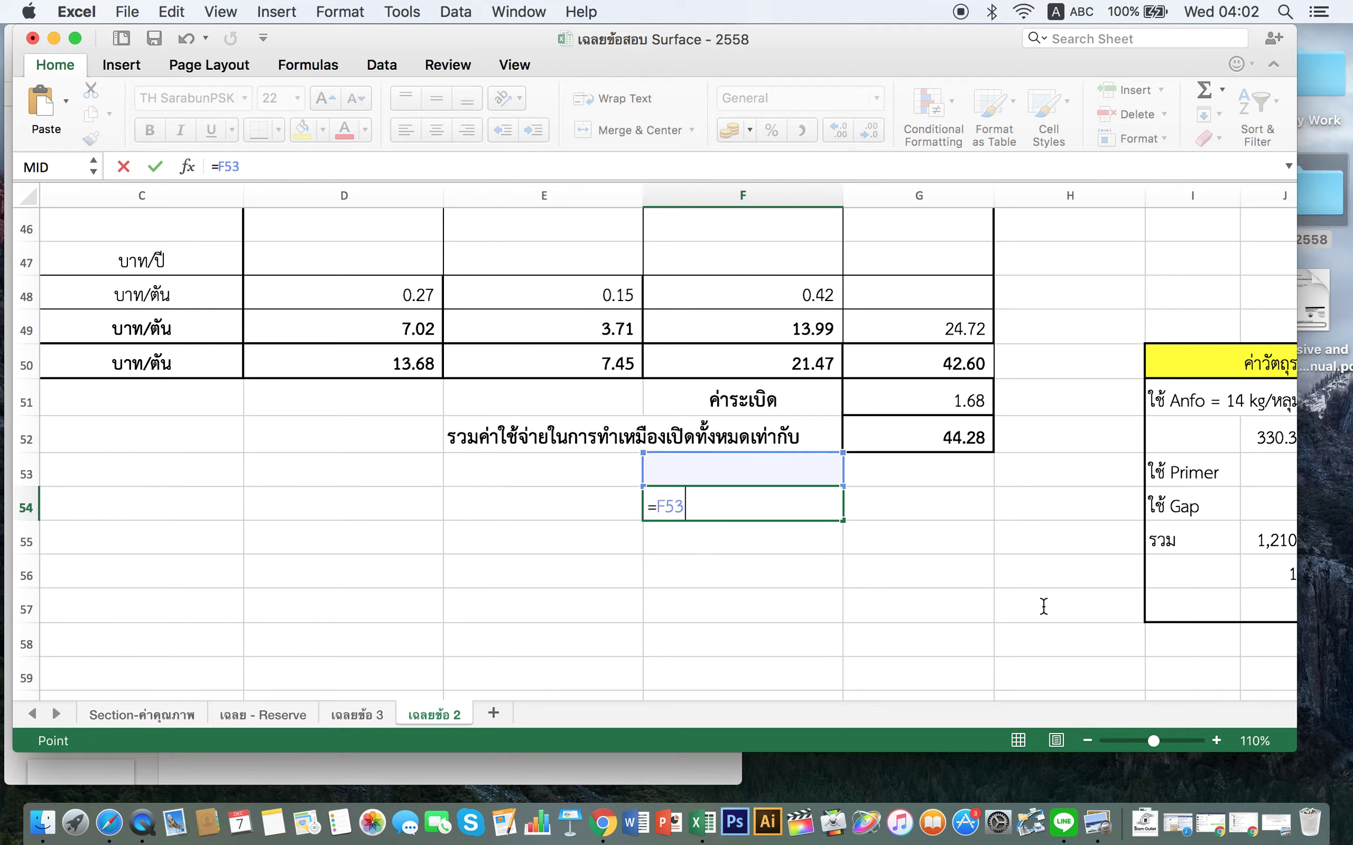
{"action": "key", "text": "Up"}
{"action": "key", "text": "Up"}
{"action": "key", "text": "Up"}
{"action": "key", "text": "Right"}
{"action": "key", "text": "Down"}
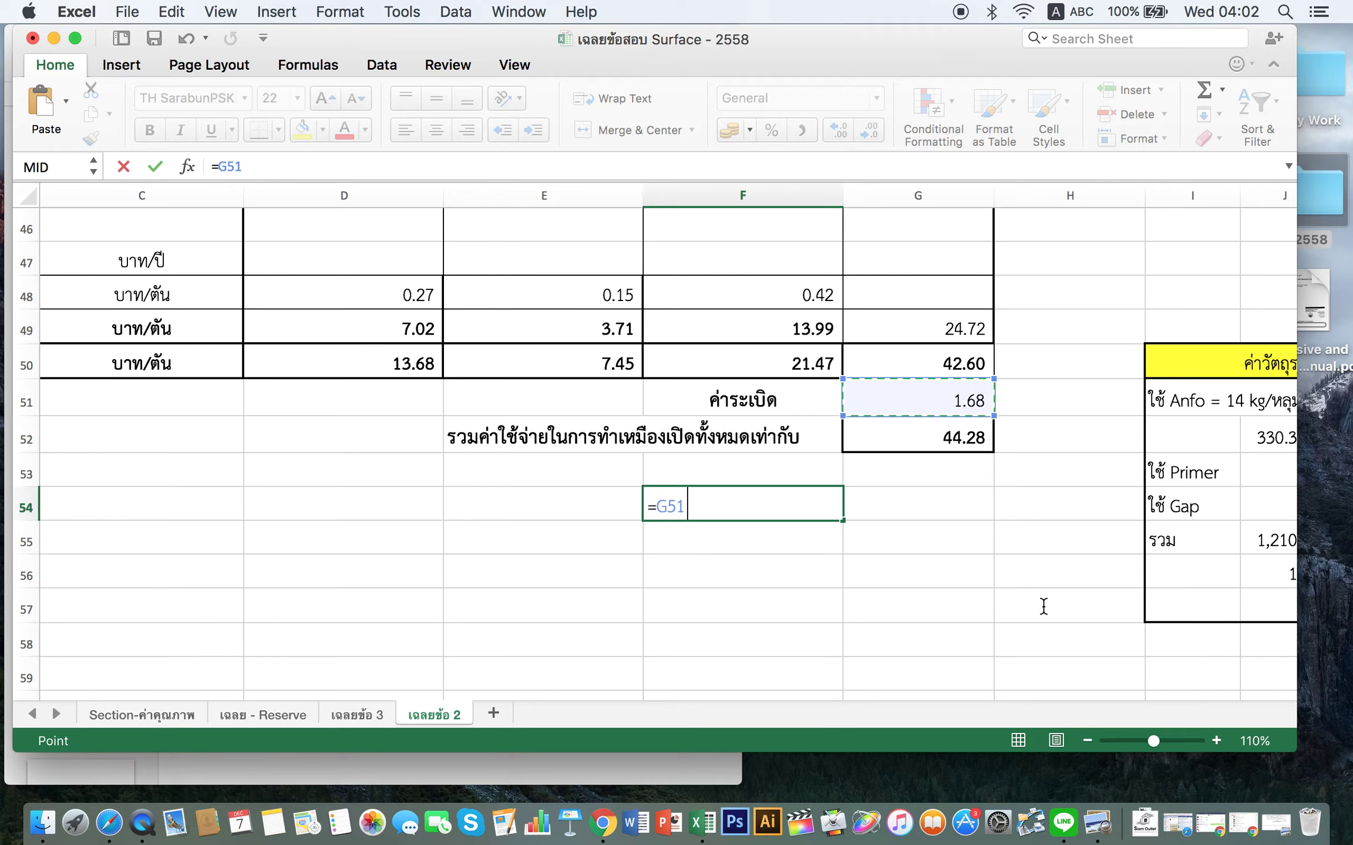
{"action": "type", "text": "*8"}
{"action": "key", "text": "BackSpace"}
{"action": "type", "text": "8"}
{"action": "key", "text": "BackSpace"}
{"action": "type", "text": "8"}
{"action": "key", "text": "BackSpace"}
{"action": "type", "text": "8"}
{"action": "key", "text": "Return"}
{"action": "key", "text": "Up"}
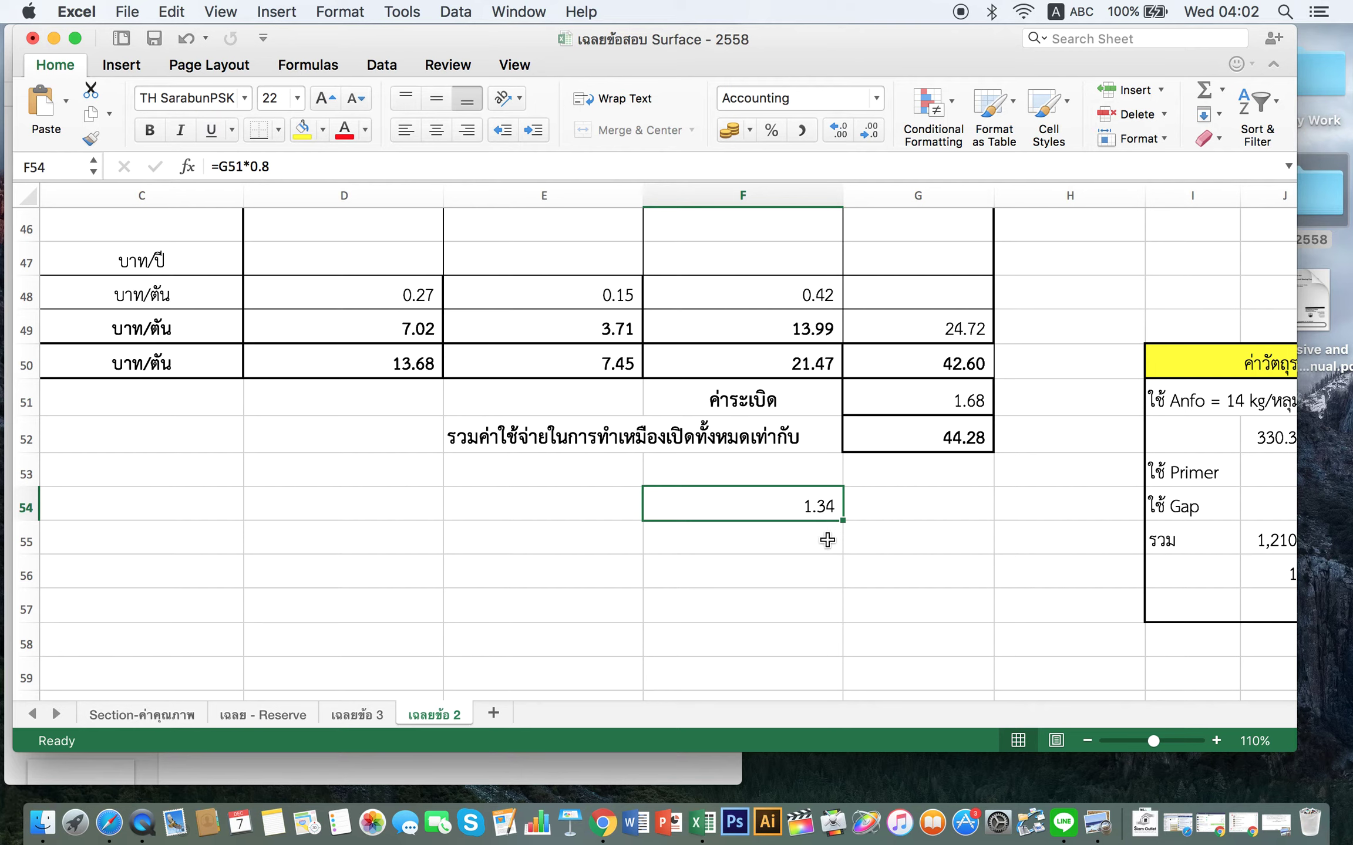
- Calculate the saving in blasting cost in cell F55 with the formula =G51-F54
{"action": "left_click", "coordinate": [794, 544]}
{"action": "type", "text": "="}
{"action": "key", "text": "Up"}
{"action": "key", "text": "Up"}
{"action": "key", "text": "Up"}
{"action": "key", "text": "Up"}
{"action": "key", "text": "Right"}
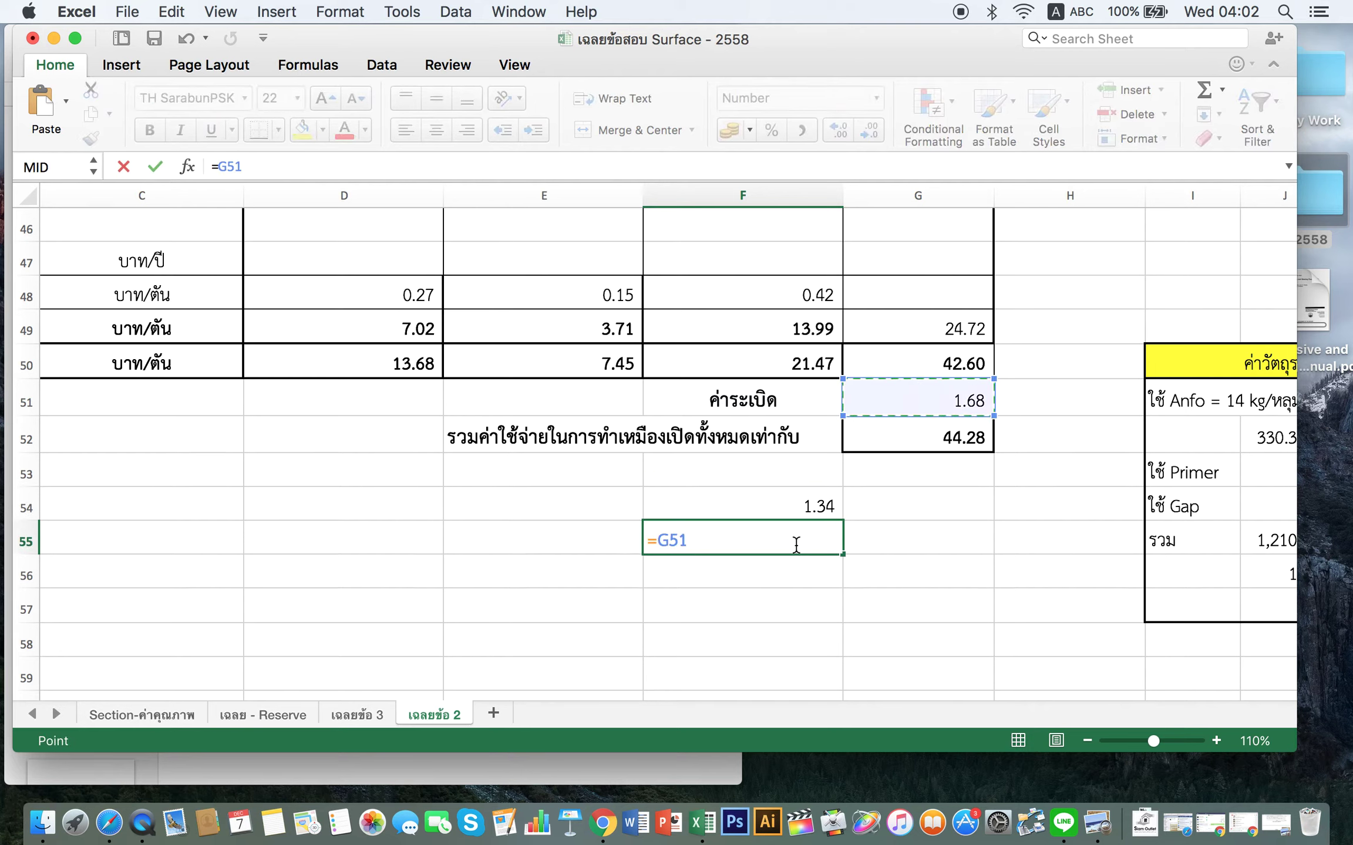
{"action": "type", "text": "-"}
{"action": "key", "text": "Up"}
{"action": "key", "text": "Return"}
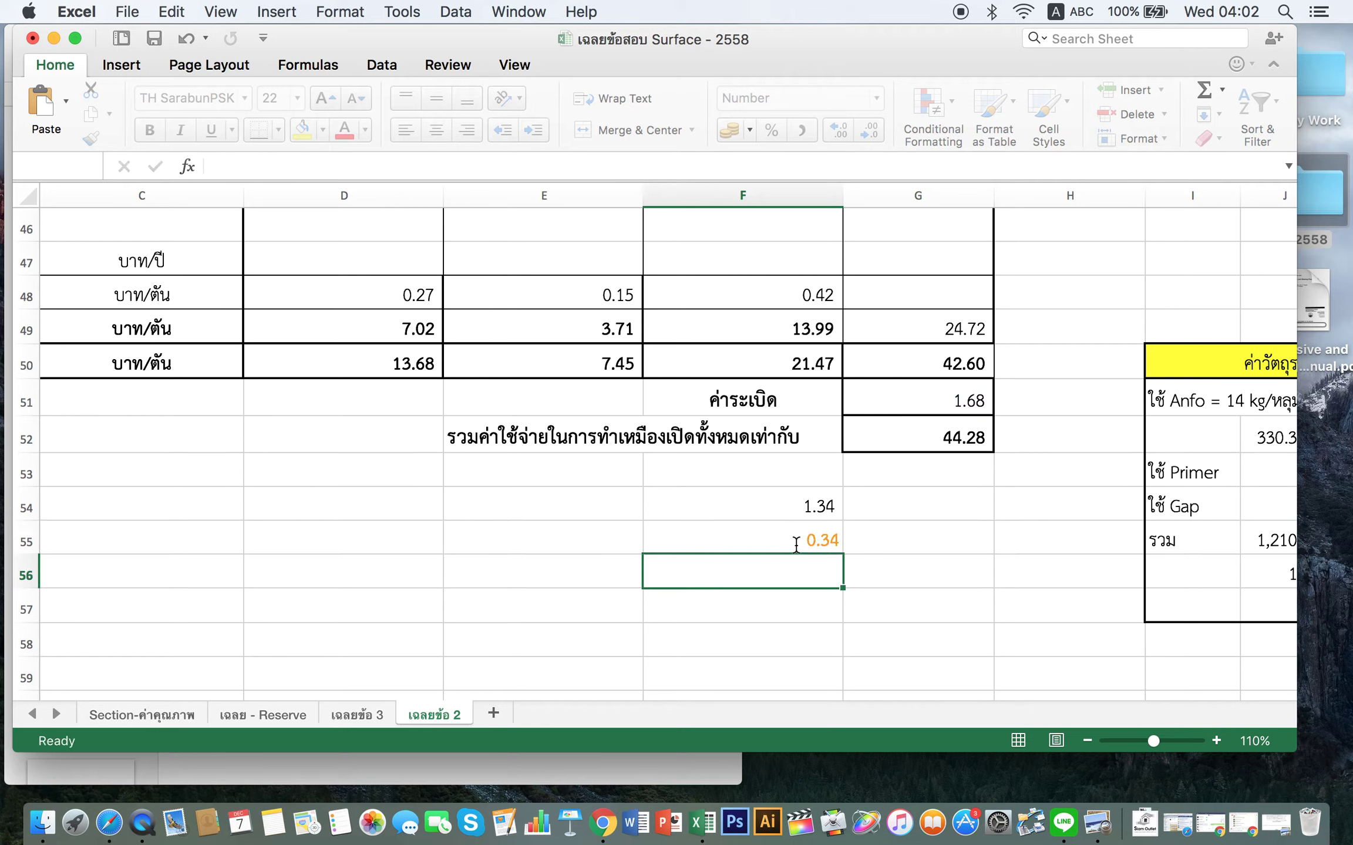
{"action": "left_click", "coordinate": [796, 545]}
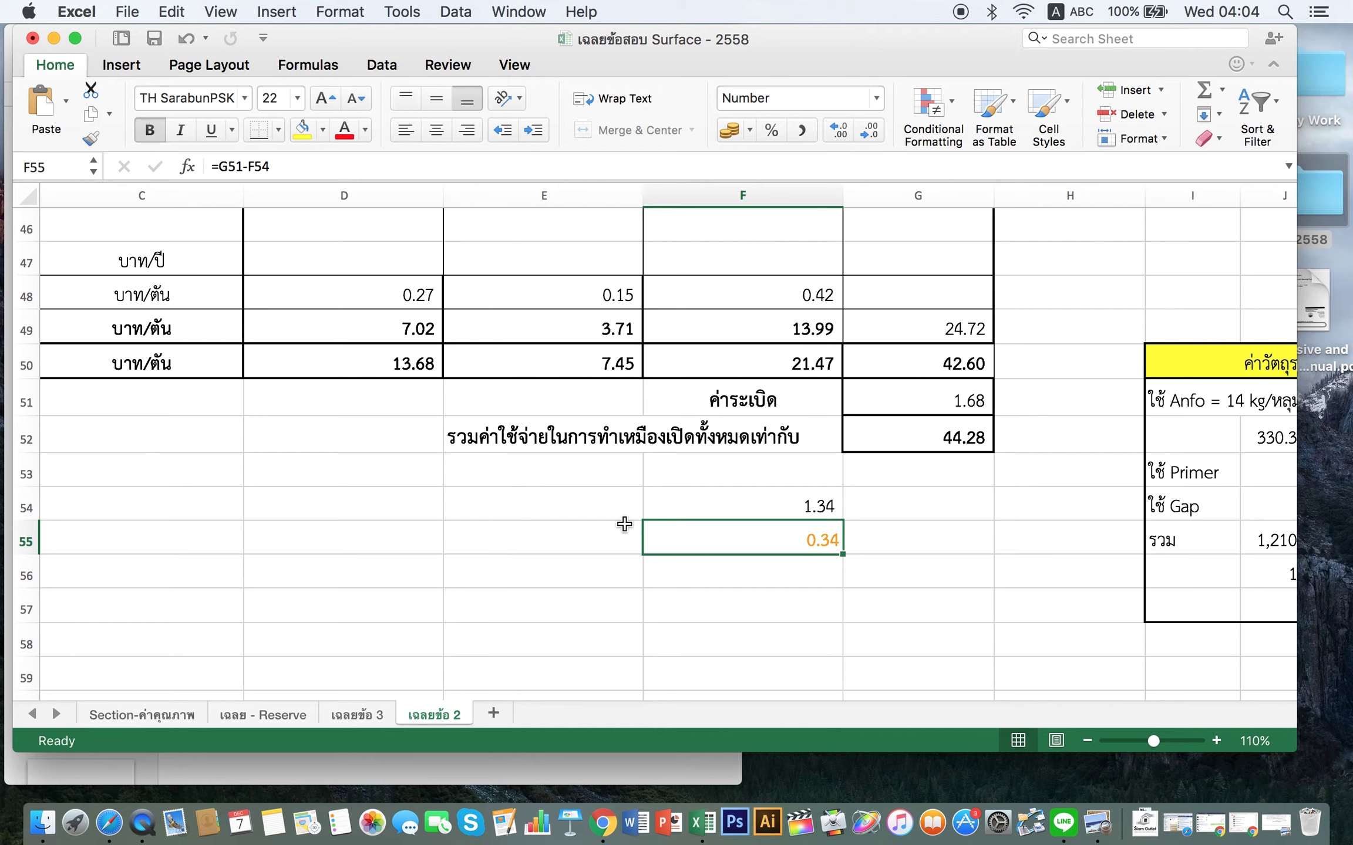
- Calculate the column D total cost per ton increased by 5% in cell D54 with =D50*1.05
{"action": "key", "text": "Down"}
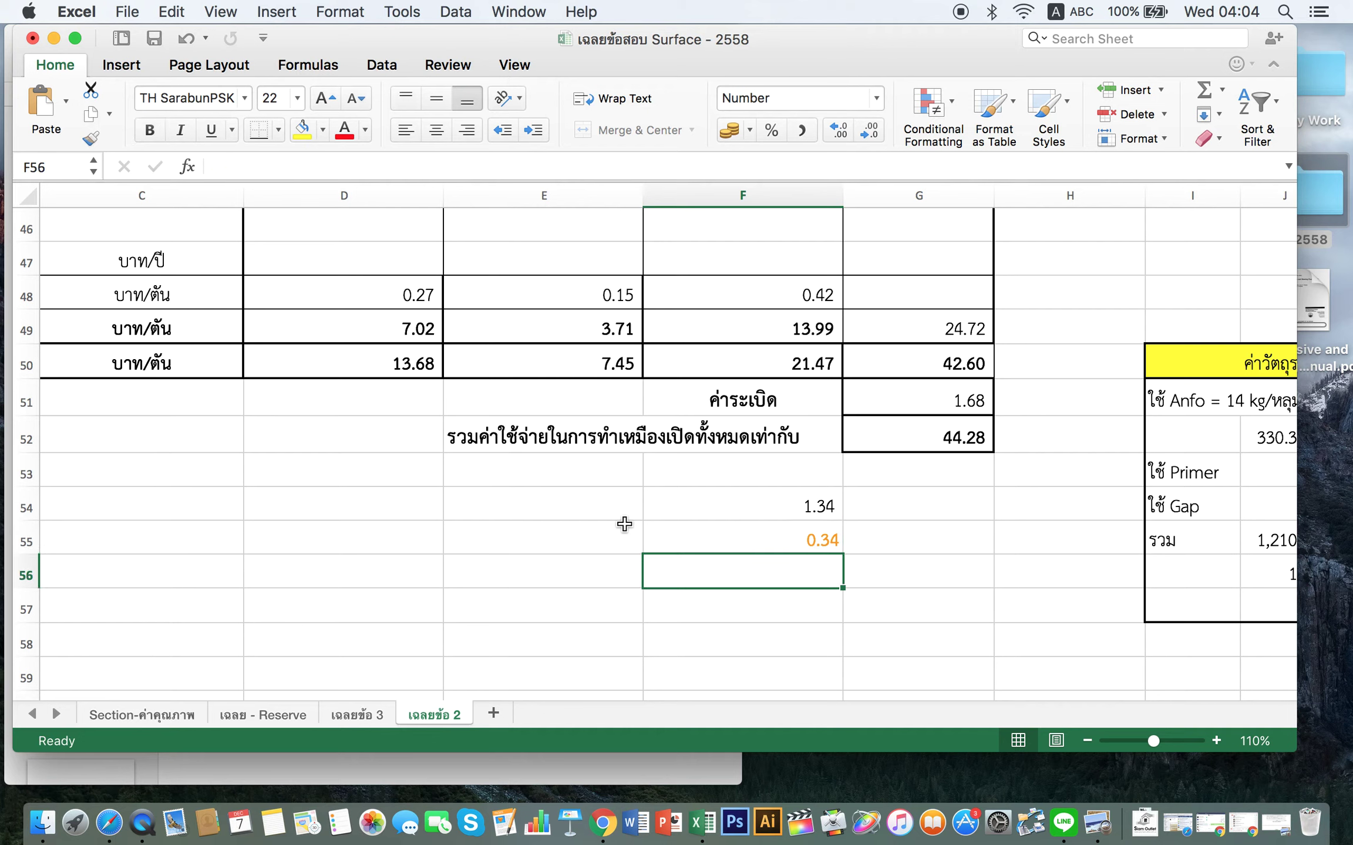
{"action": "key", "text": "Left"}
{"action": "key", "text": "Left"}
{"action": "key", "text": "Up"}
{"action": "key", "text": "Up"}
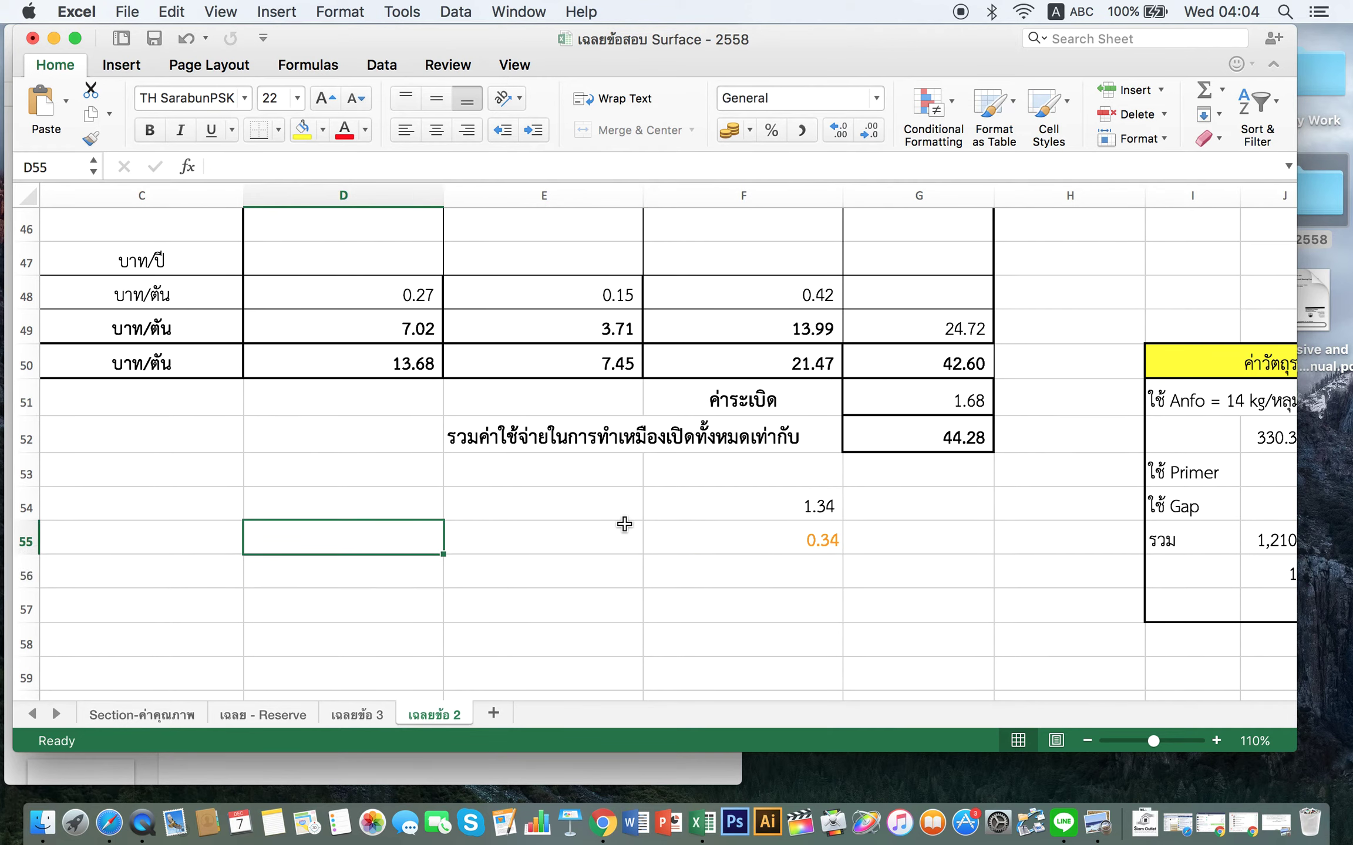
{"action": "type", "text": "="}
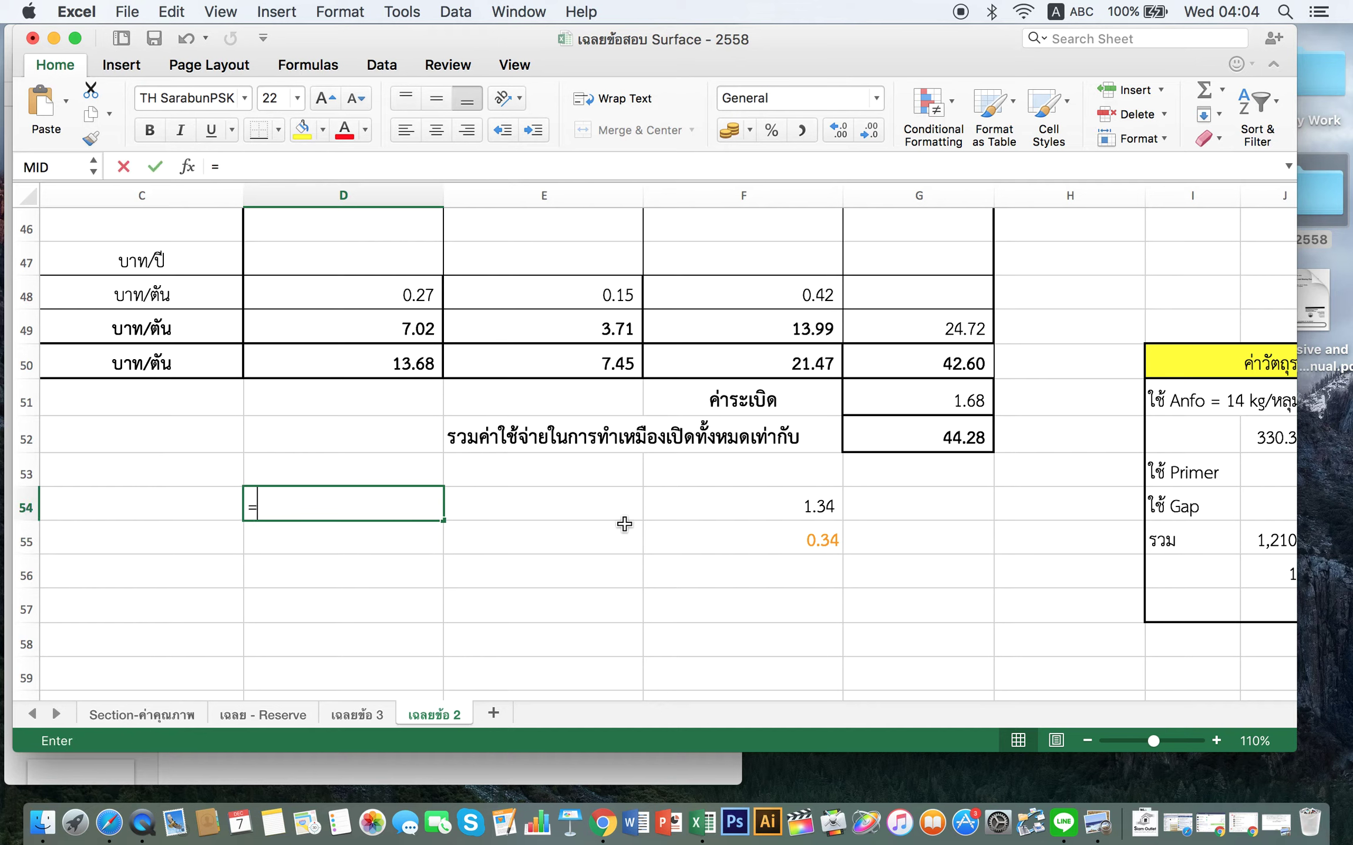
{"action": "key", "text": "Up"}
{"action": "key", "text": "Up"}
{"action": "key", "text": "Up"}
{"action": "key", "text": "Up"}
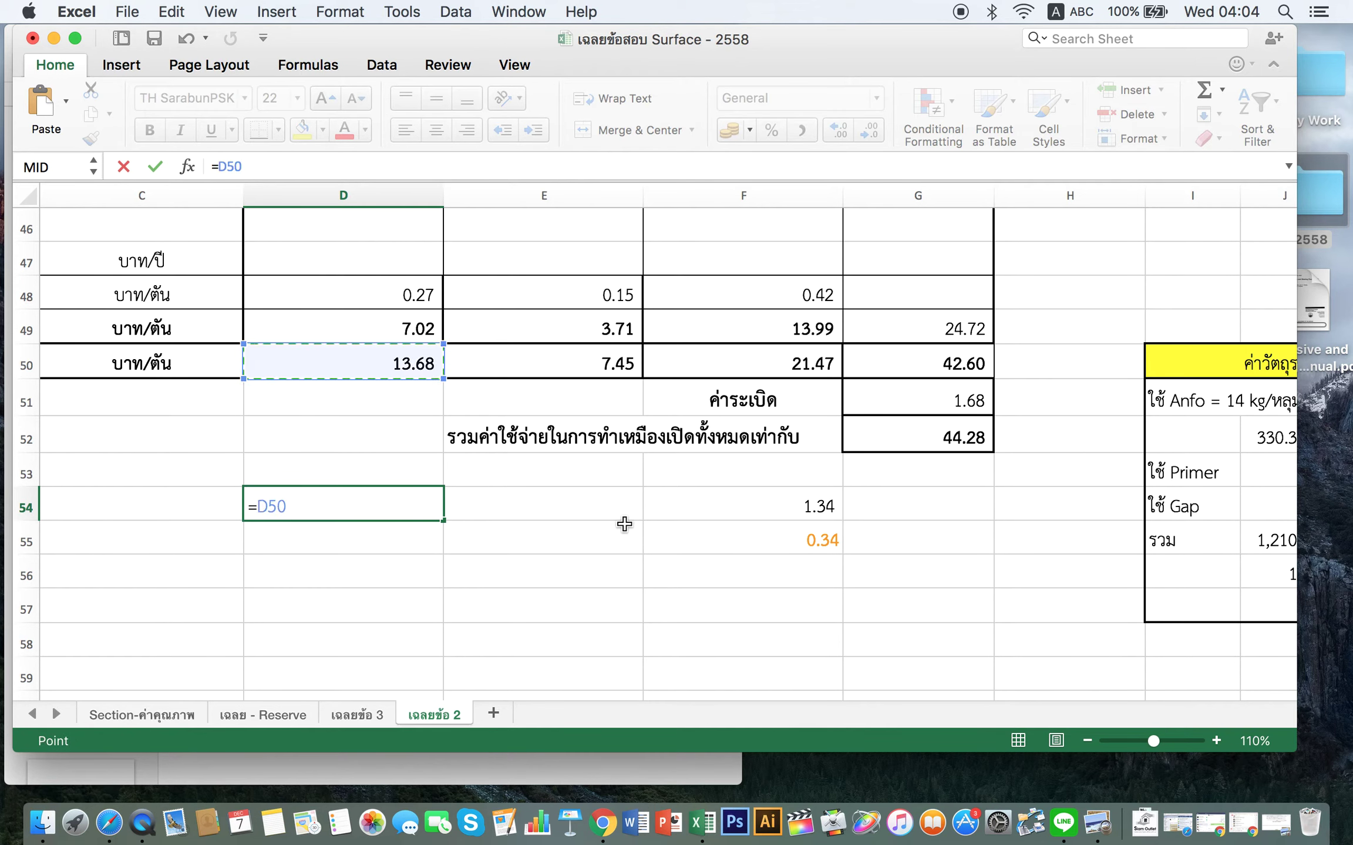
{"action": "type", "text": "*.1"}
{"action": "key", "text": "BackSpace"}
{"action": "key", "text": "BackSpace"}
{"action": "type", "text": "1,05"}
{"action": "key", "text": "Return"}
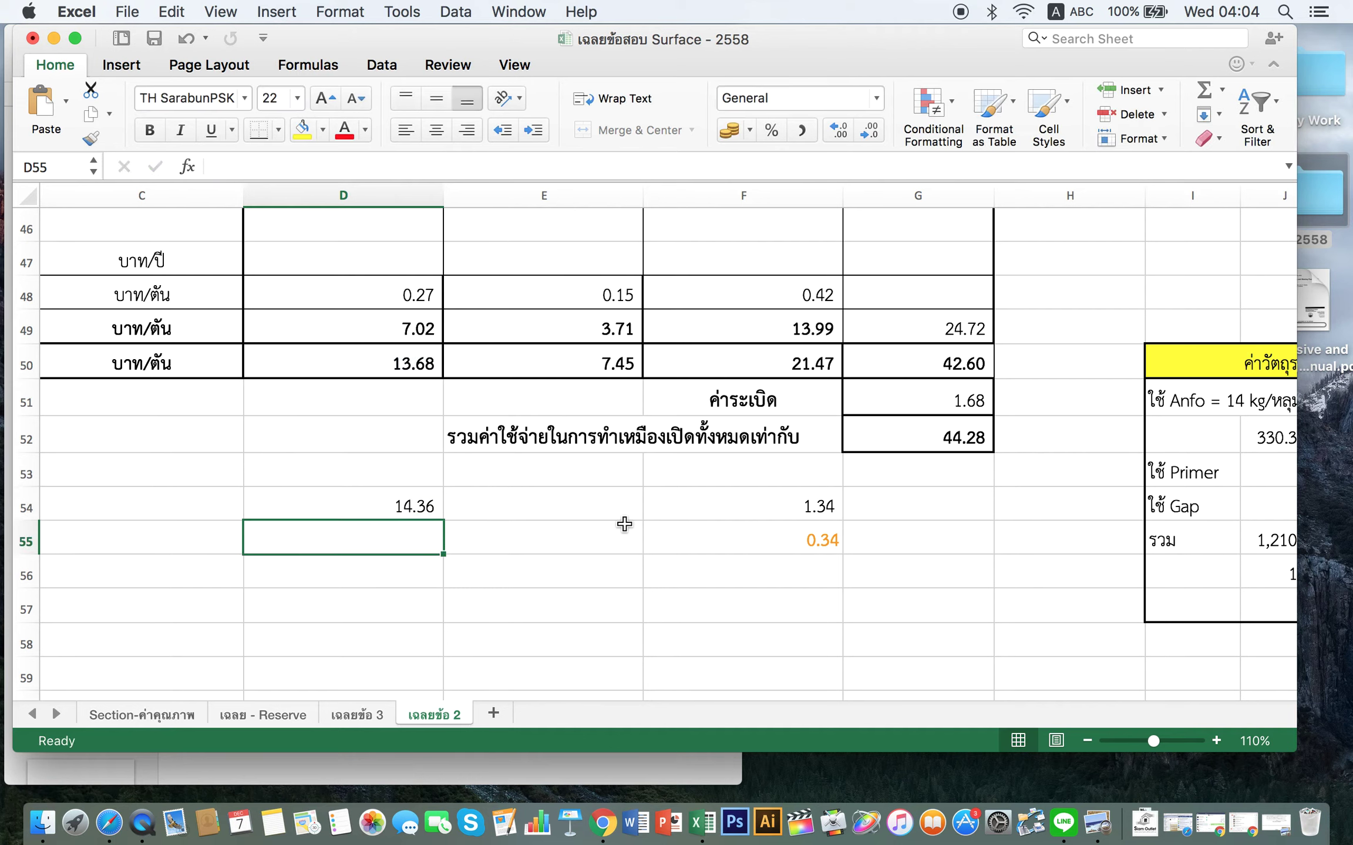
- Calculate the column E total cost per ton increased by 5% in cell E54 with =E50*1.05
{"action": "left_click", "coordinate": [624, 520]}
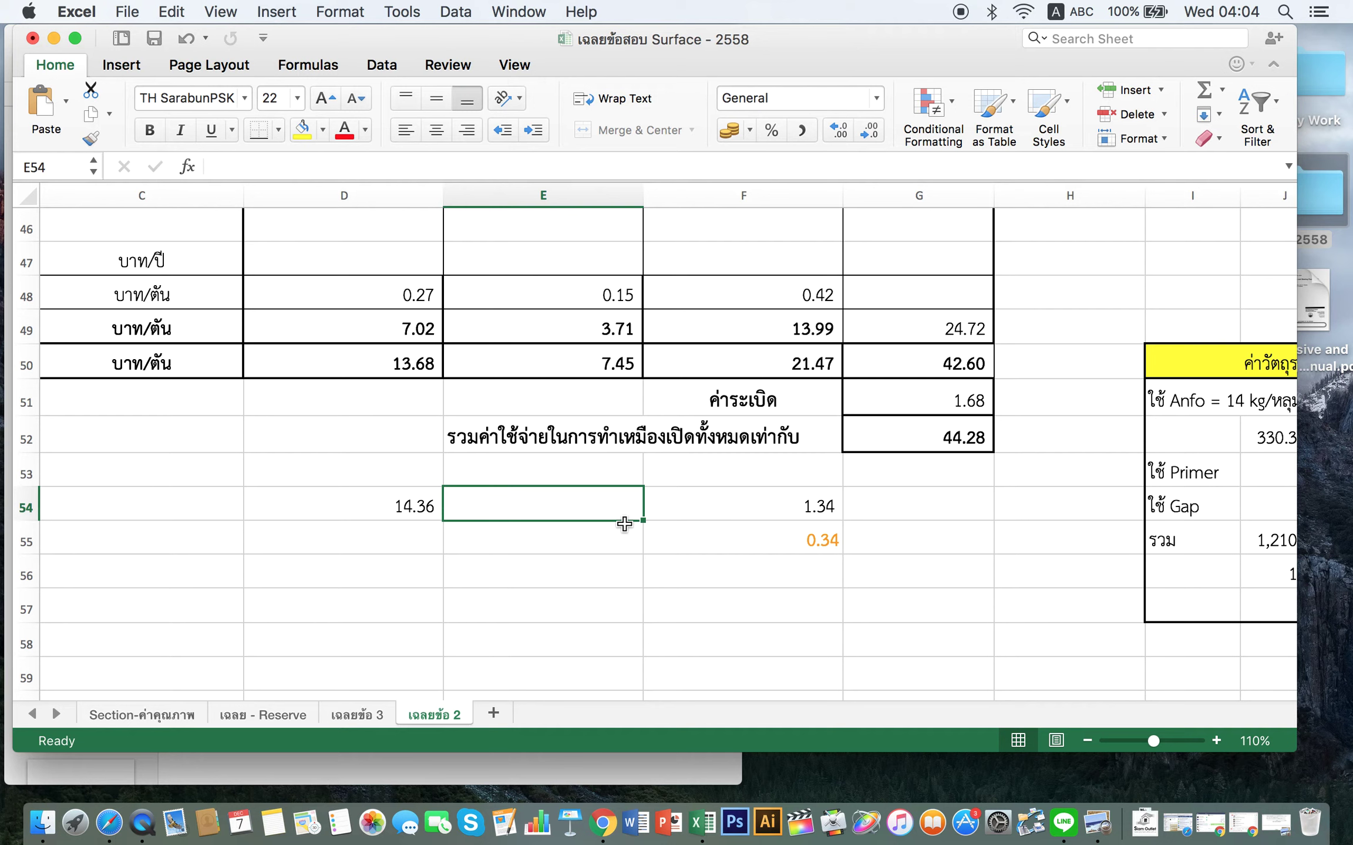
{"action": "type", "text": "="}
{"action": "key", "text": "Up"}
{"action": "key", "text": "Up"}
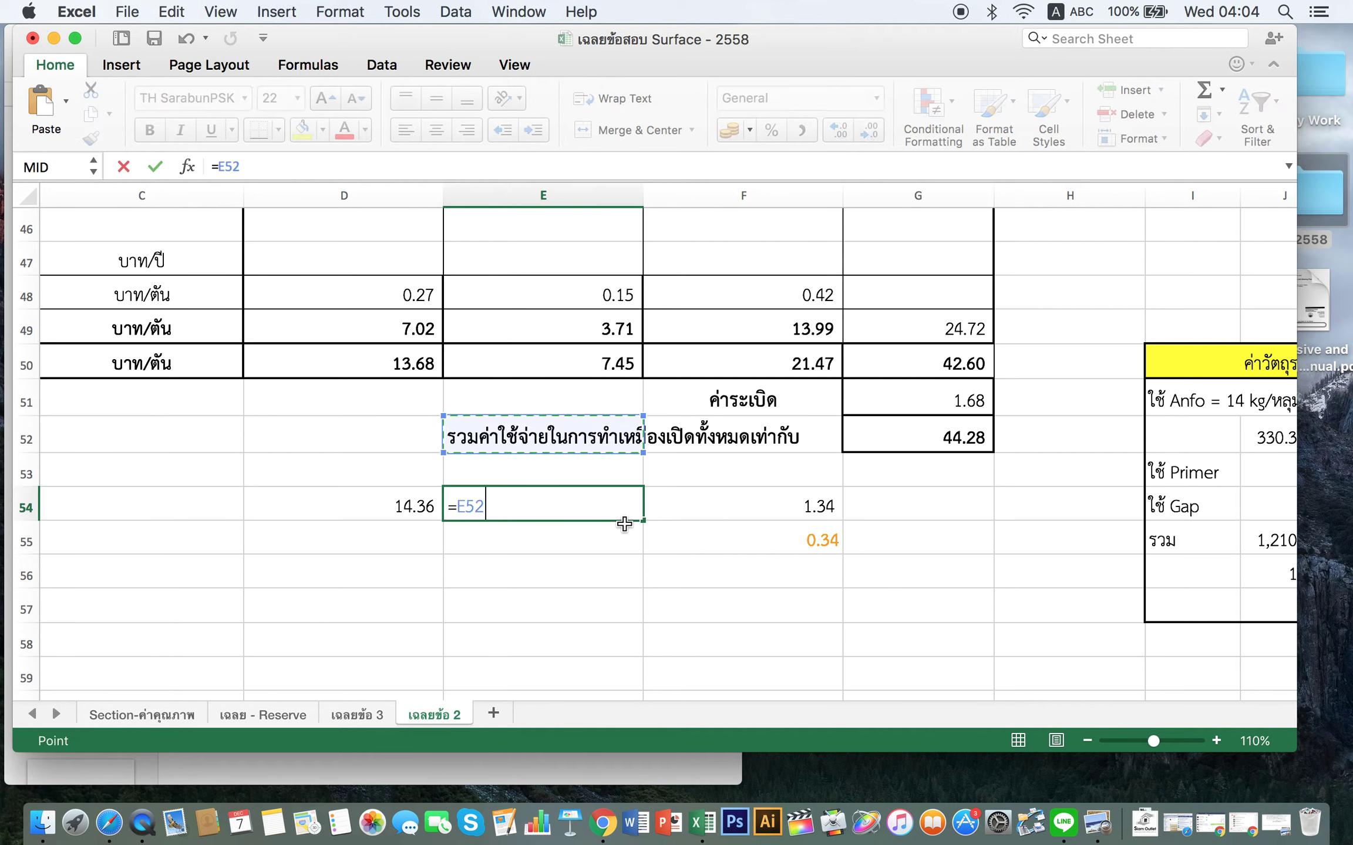
{"action": "key", "text": "Up"}
{"action": "key", "text": "Up"}
{"action": "type", "text": "*"}
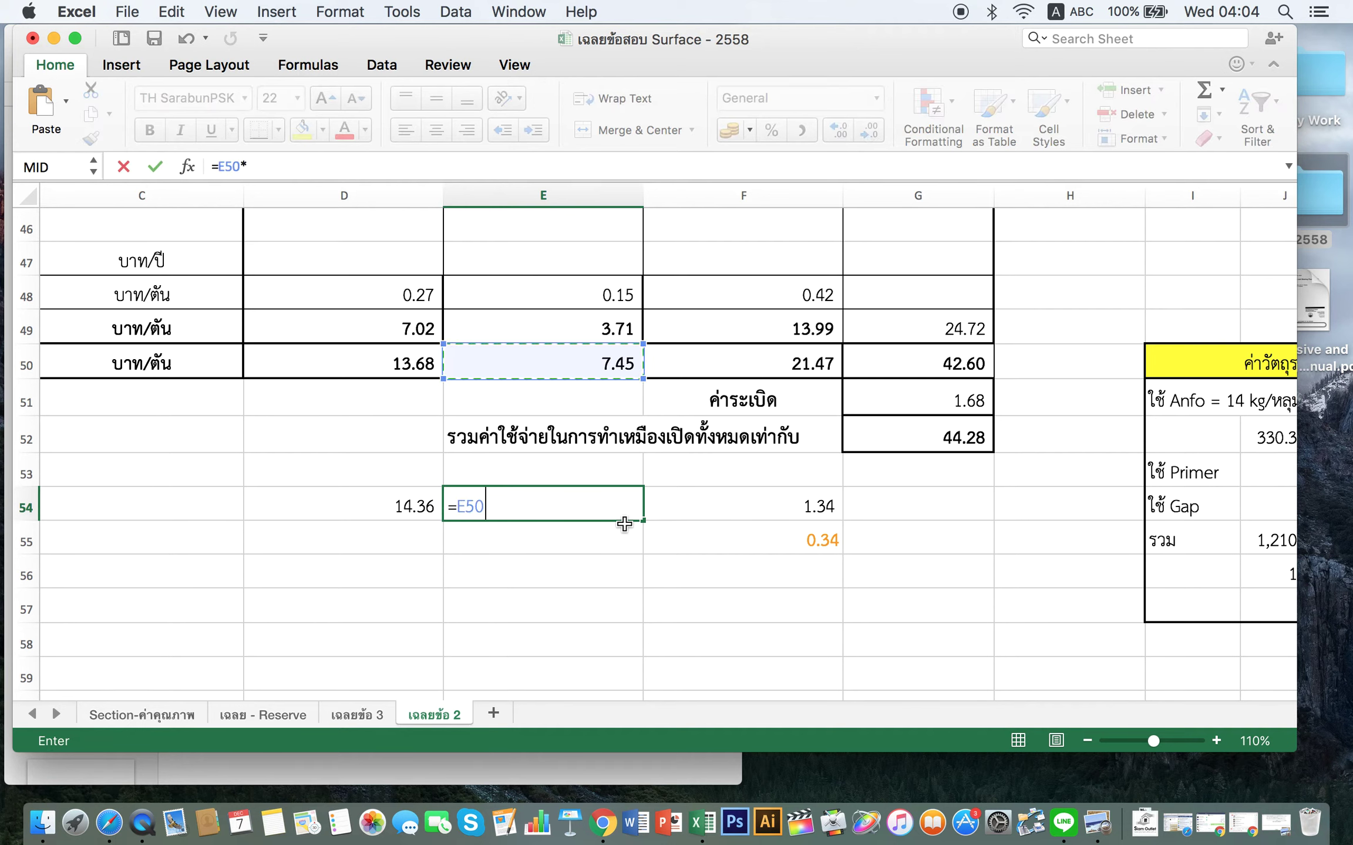
{"action": "type", "text": "1.05"}
{"action": "key", "text": "Return"}
- Calculate the column F total cost per ton increased by 5% in cell E55 with =F50*1.05
{"action": "key", "text": "Left"}
{"action": "key", "text": "Left"}
{"action": "key", "text": "Right"}
{"action": "key", "text": "Right"}
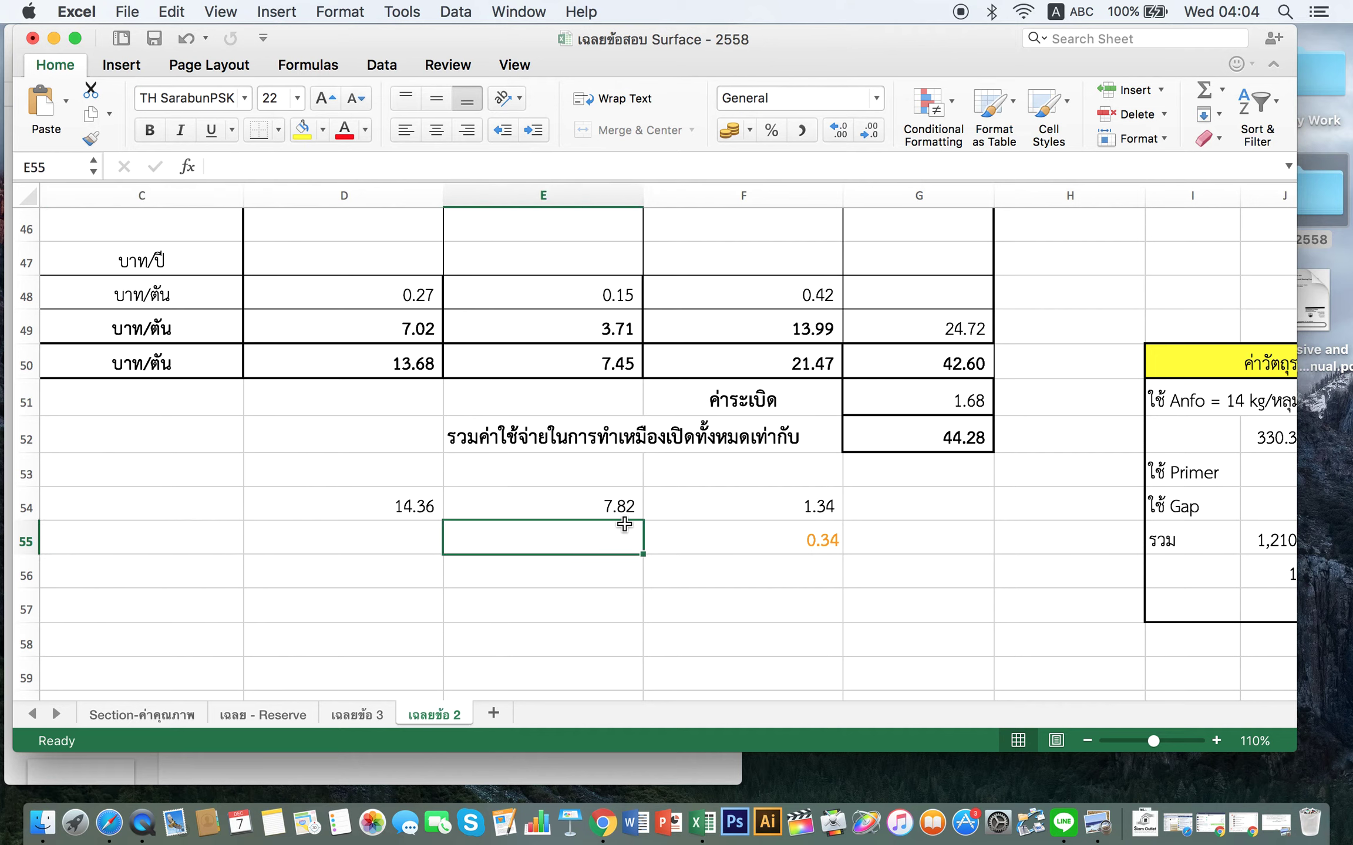
{"action": "type", "text": "="}
{"action": "key", "text": "Up"}
{"action": "key", "text": "Up"}
{"action": "key", "text": "Up"}
{"action": "key", "text": "Up"}
{"action": "key", "text": "Up"}
{"action": "key", "text": "Right"}
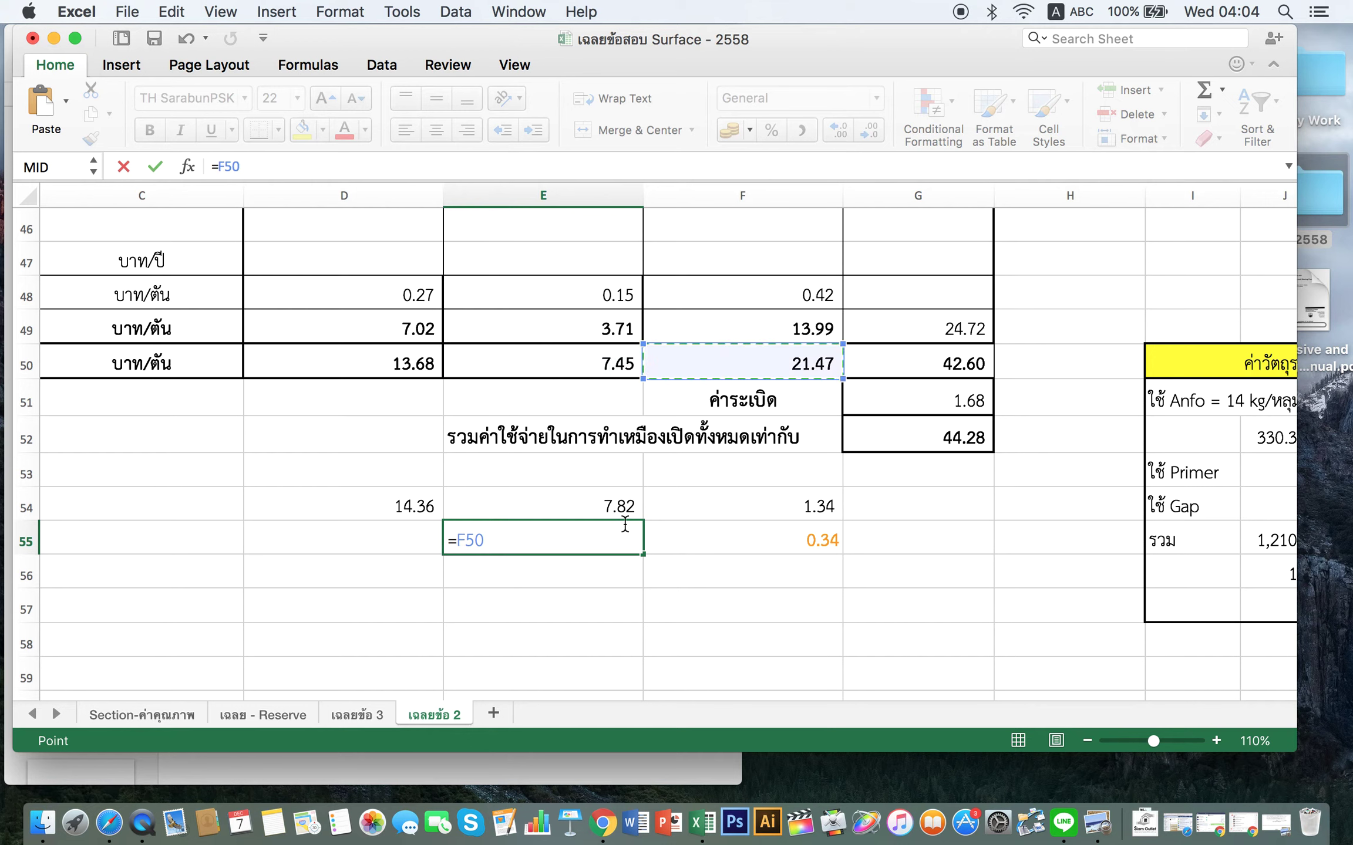
{"action": "type", "text": "*1.05"}
{"action": "key", "text": "Return"}
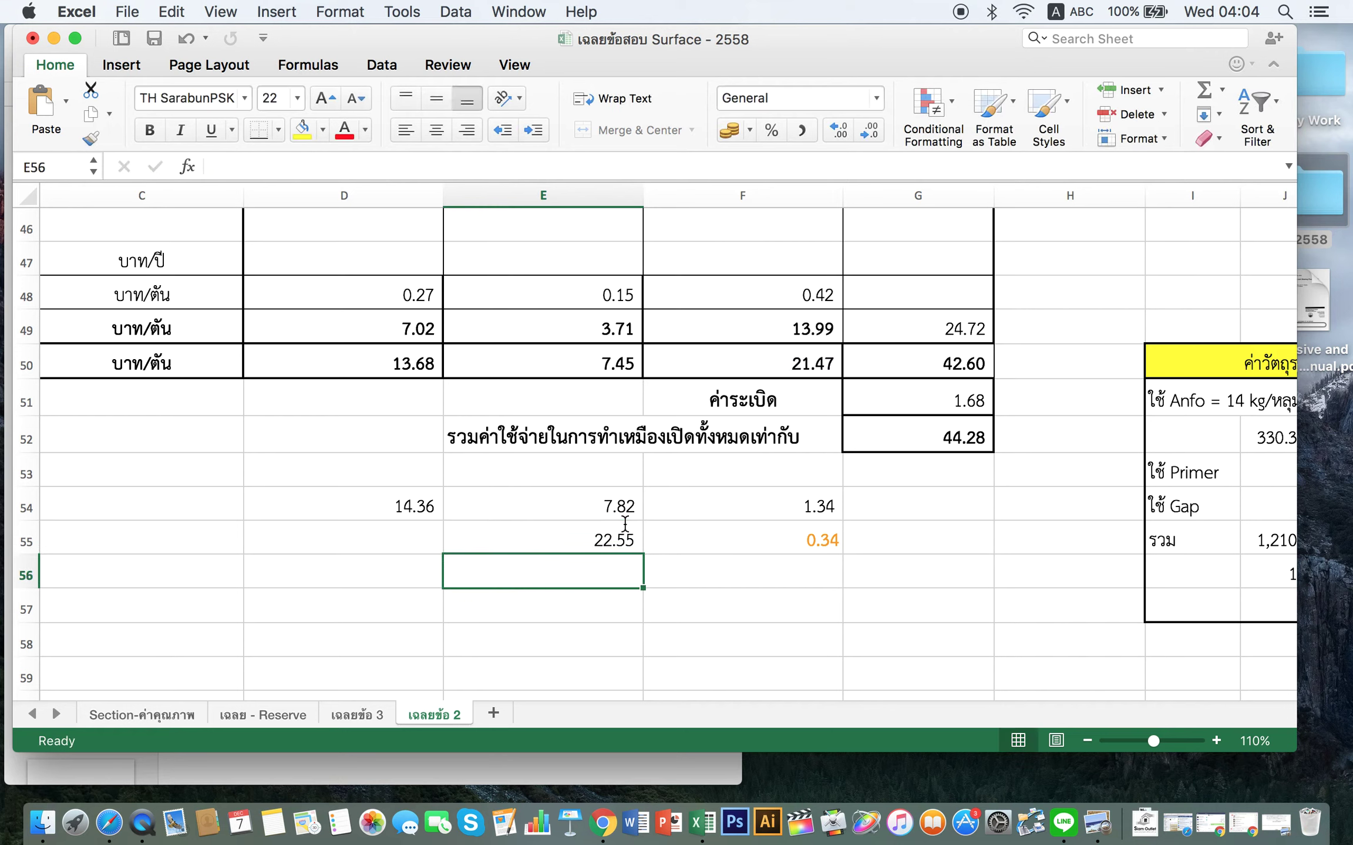
- Add up the three increased costs in cell E56 with the formula =E55+E54+D54
{"action": "type", "text": "="}
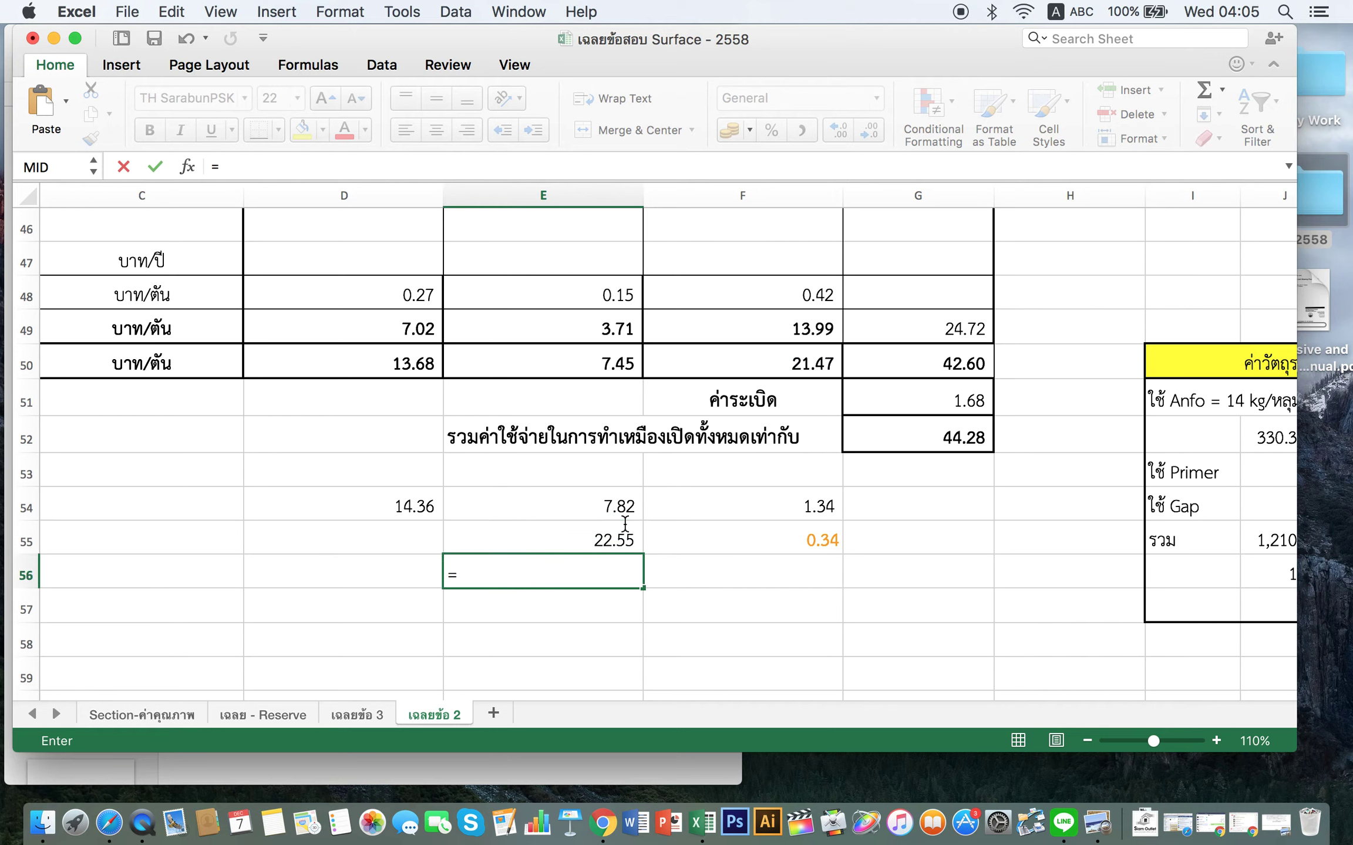
{"action": "left_click", "coordinate": [625, 524]}
{"action": "type", "text": "+"}
{"action": "key", "text": "Up"}
{"action": "key", "text": "Up"}
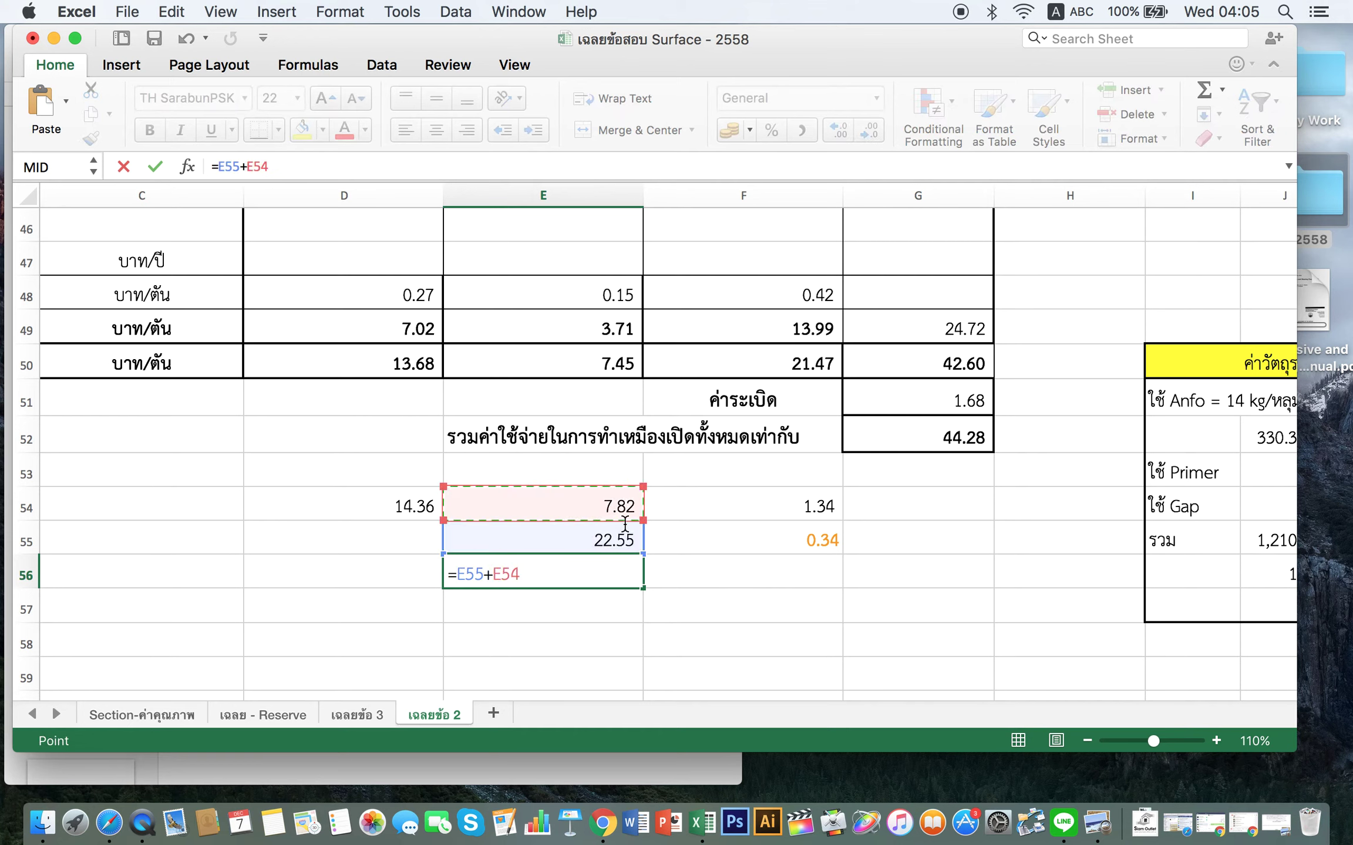
{"action": "type", "text": "+"}
{"action": "key", "text": "Left"}
{"action": "key", "text": "Up"}
{"action": "key", "text": "Up"}
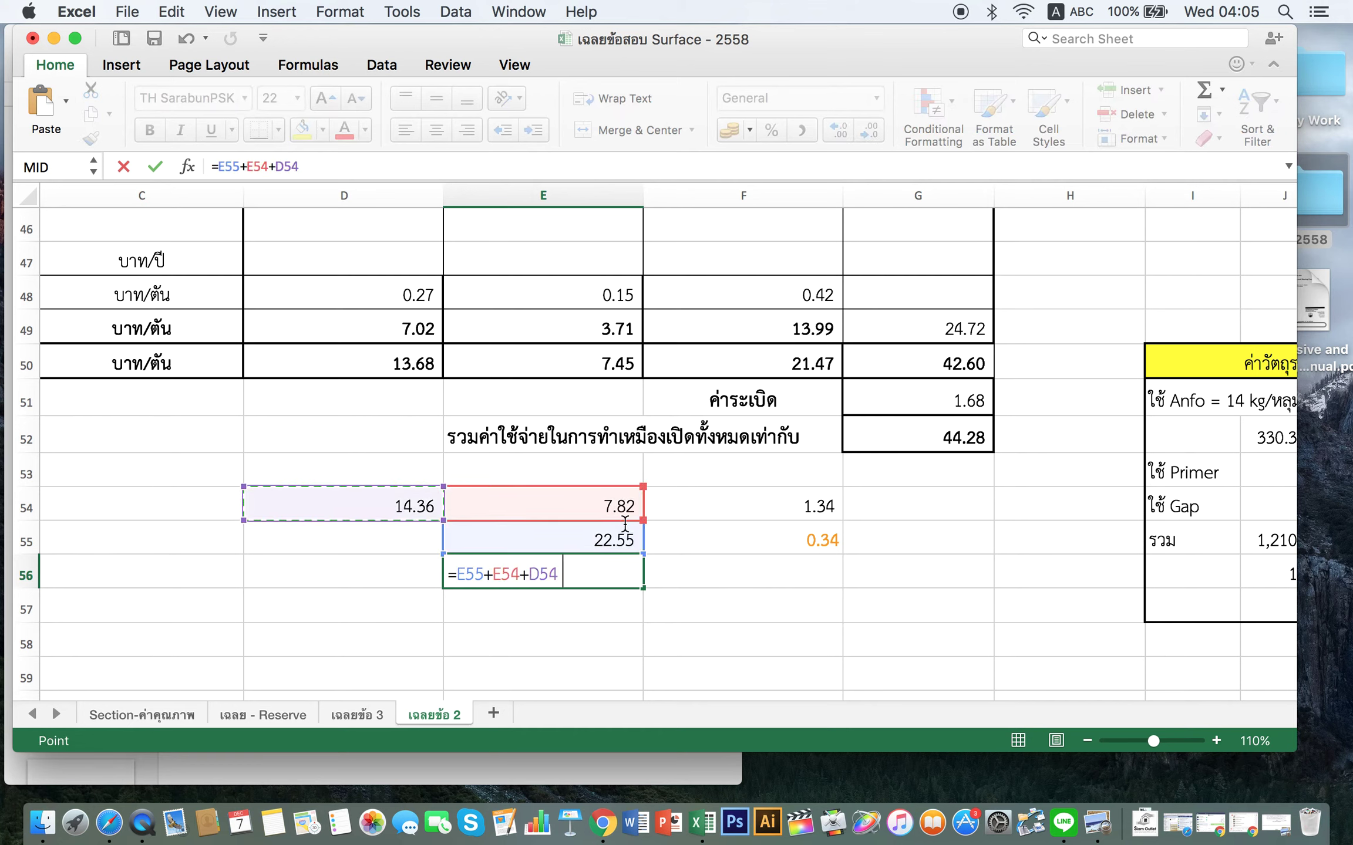
{"action": "key", "text": "Return"}
{"action": "key", "text": "Up"}
{"action": "key", "text": "Down"}
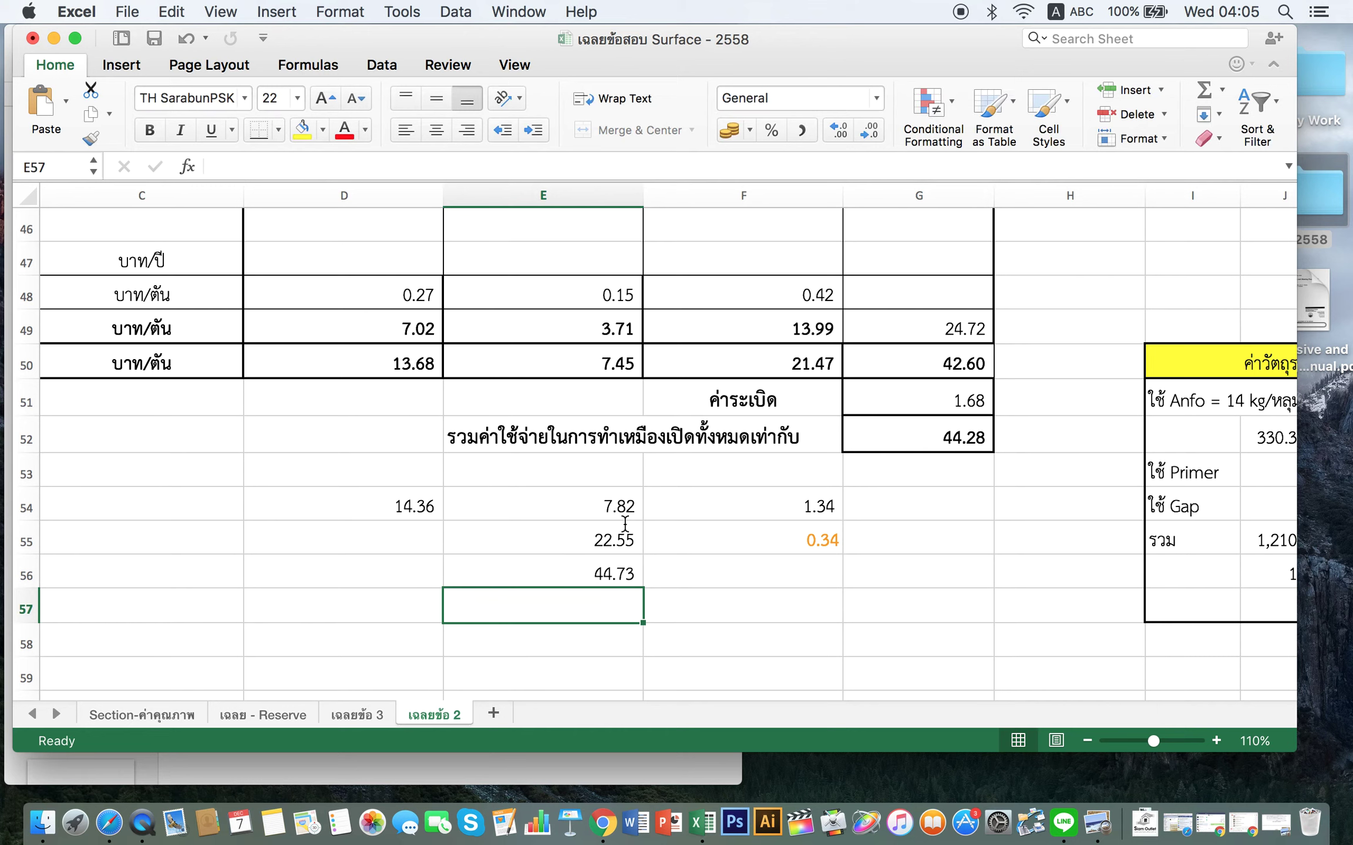
- Compare the new cost sum in E56 with the overall mining cost in G52, checking the formulas in E55 and F55
{"action": "left_click", "coordinate": [589, 579]}
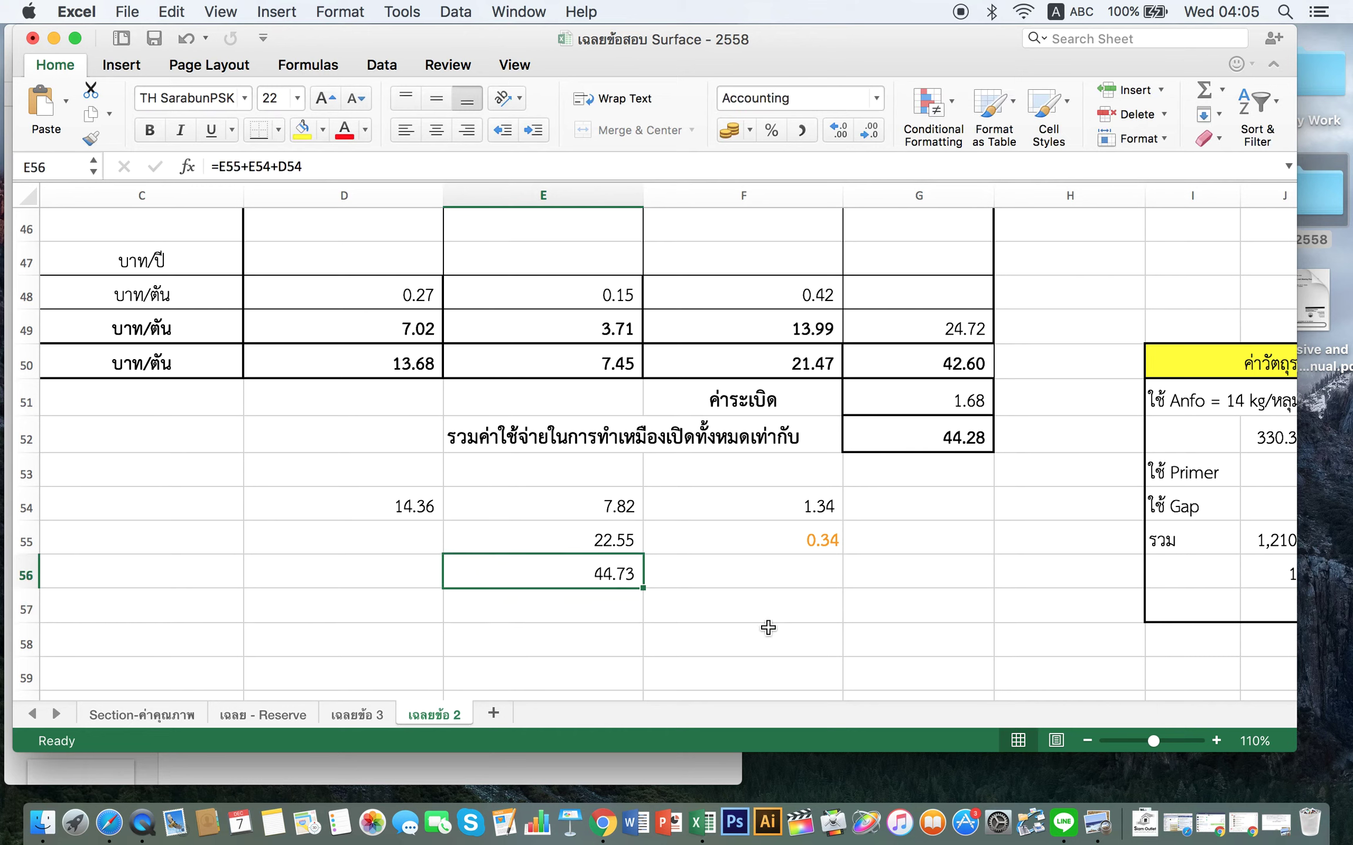
{"action": "left_click", "coordinate": [931, 441]}
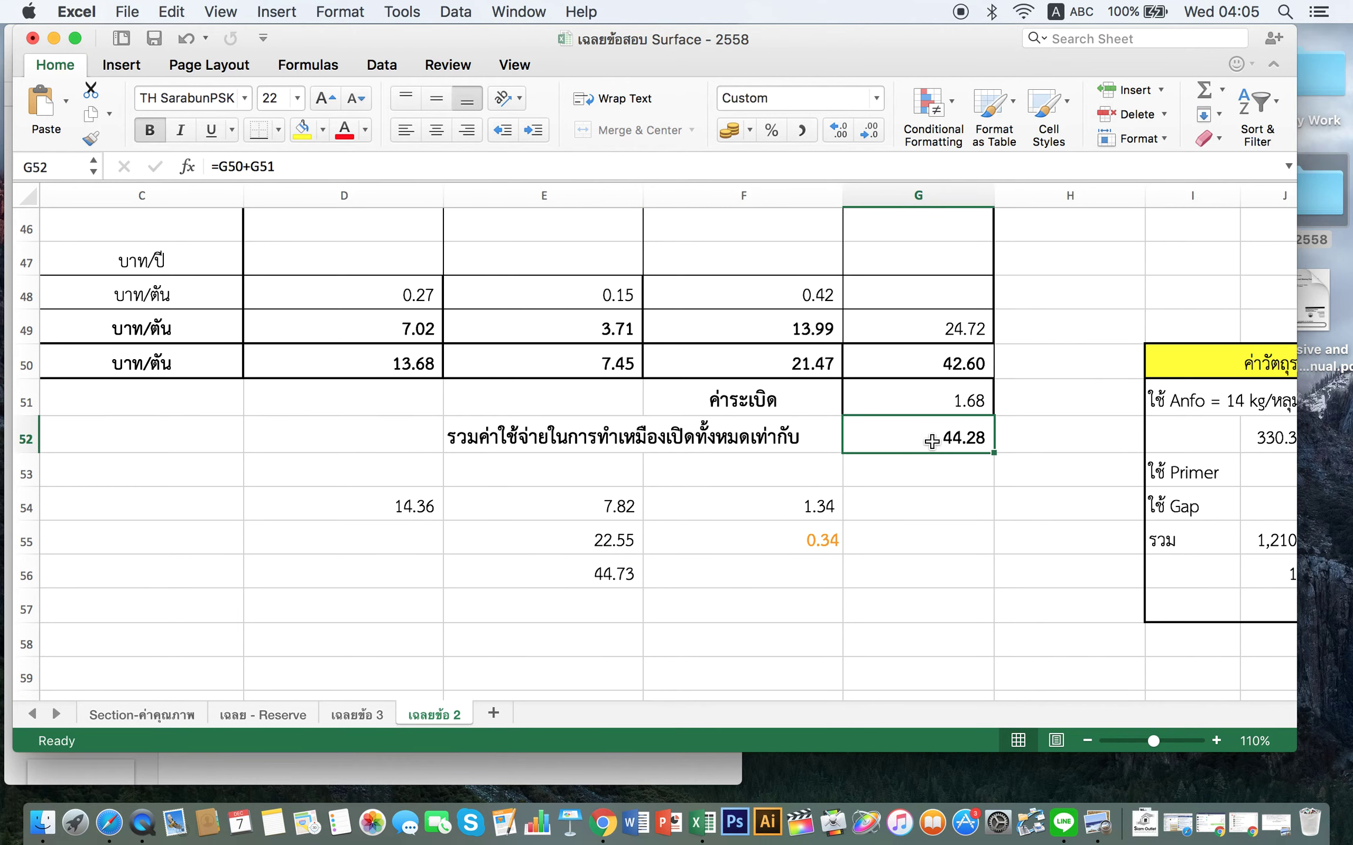
{"action": "left_click", "coordinate": [596, 581]}
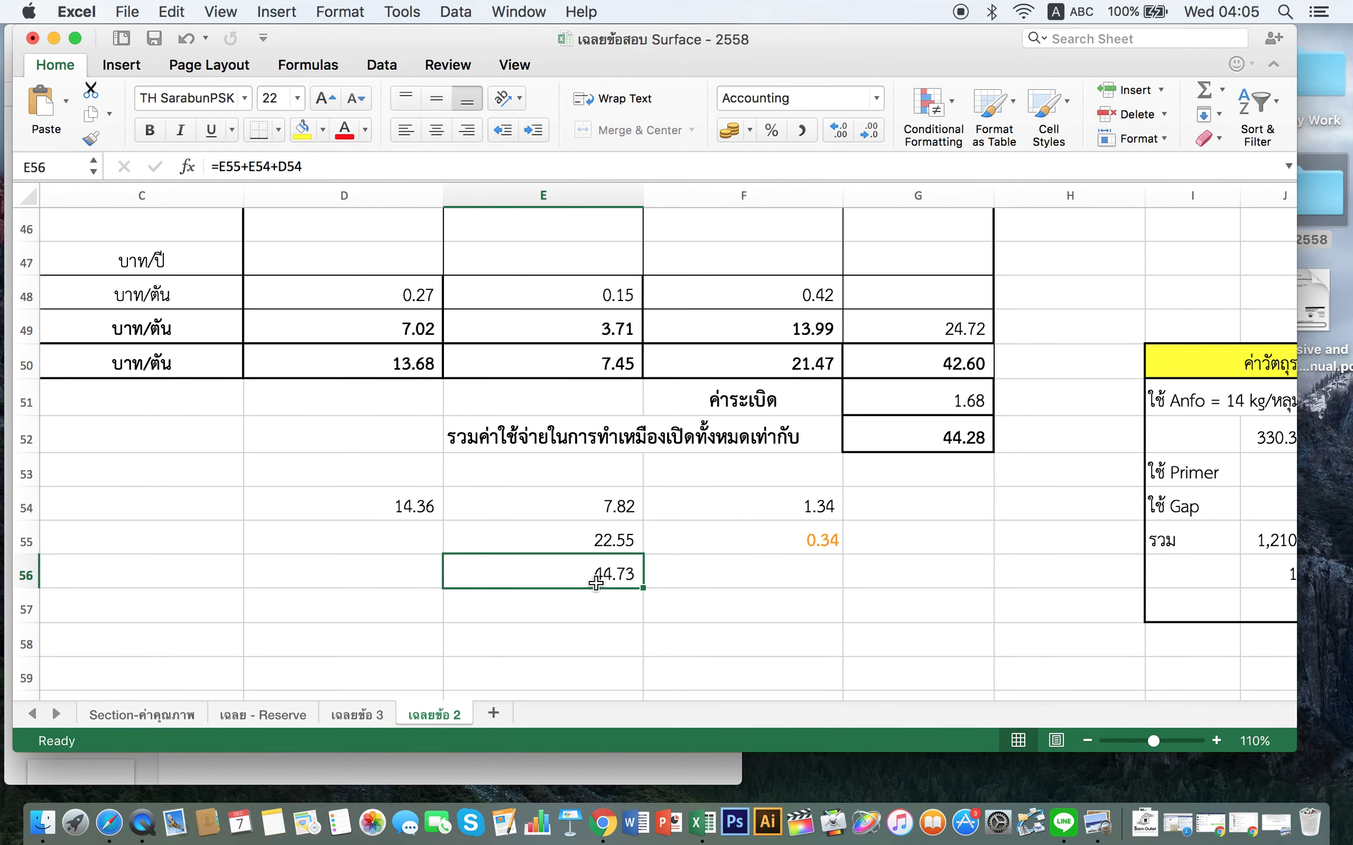
{"action": "left_click", "coordinate": [595, 540]}
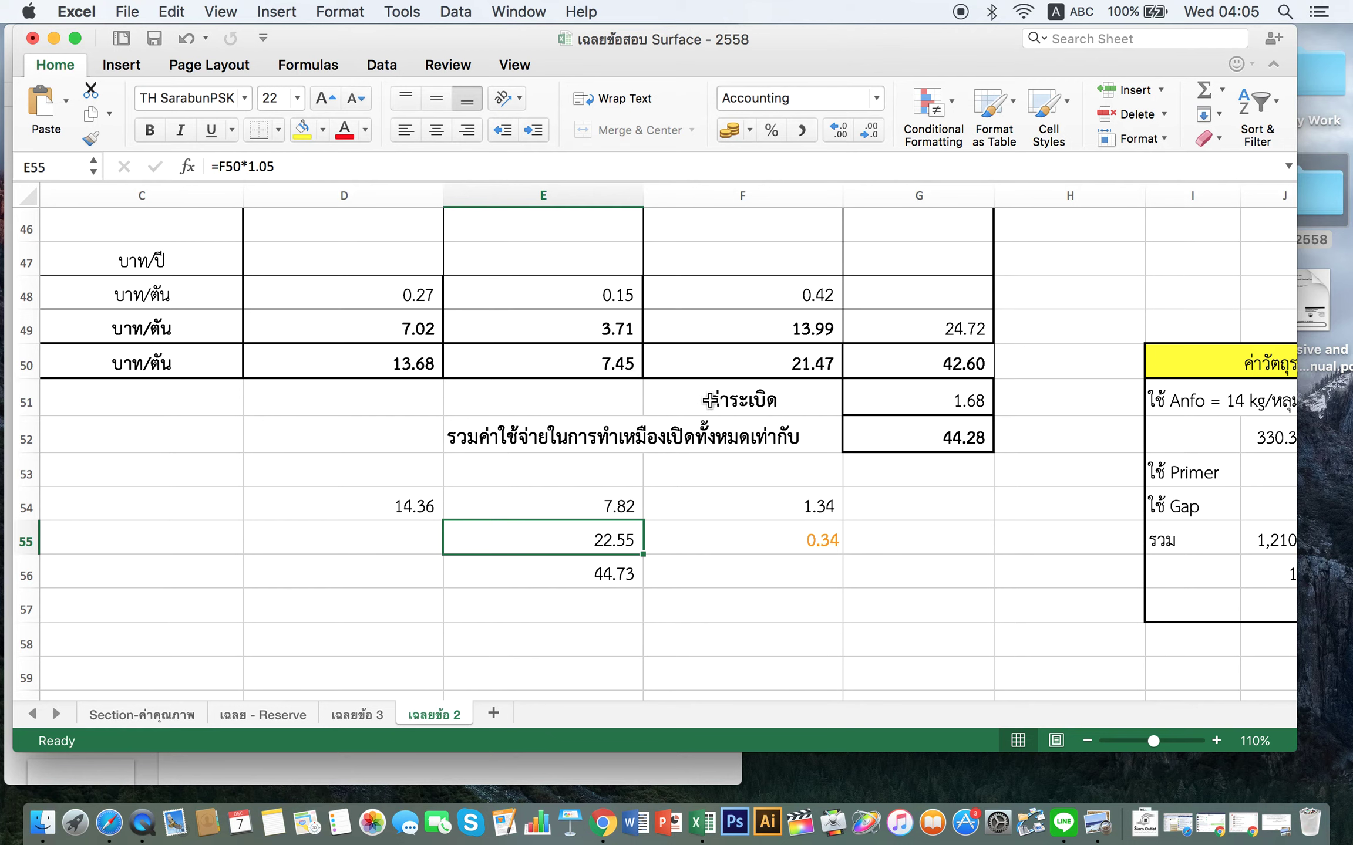
{"action": "left_click", "coordinate": [804, 539]}
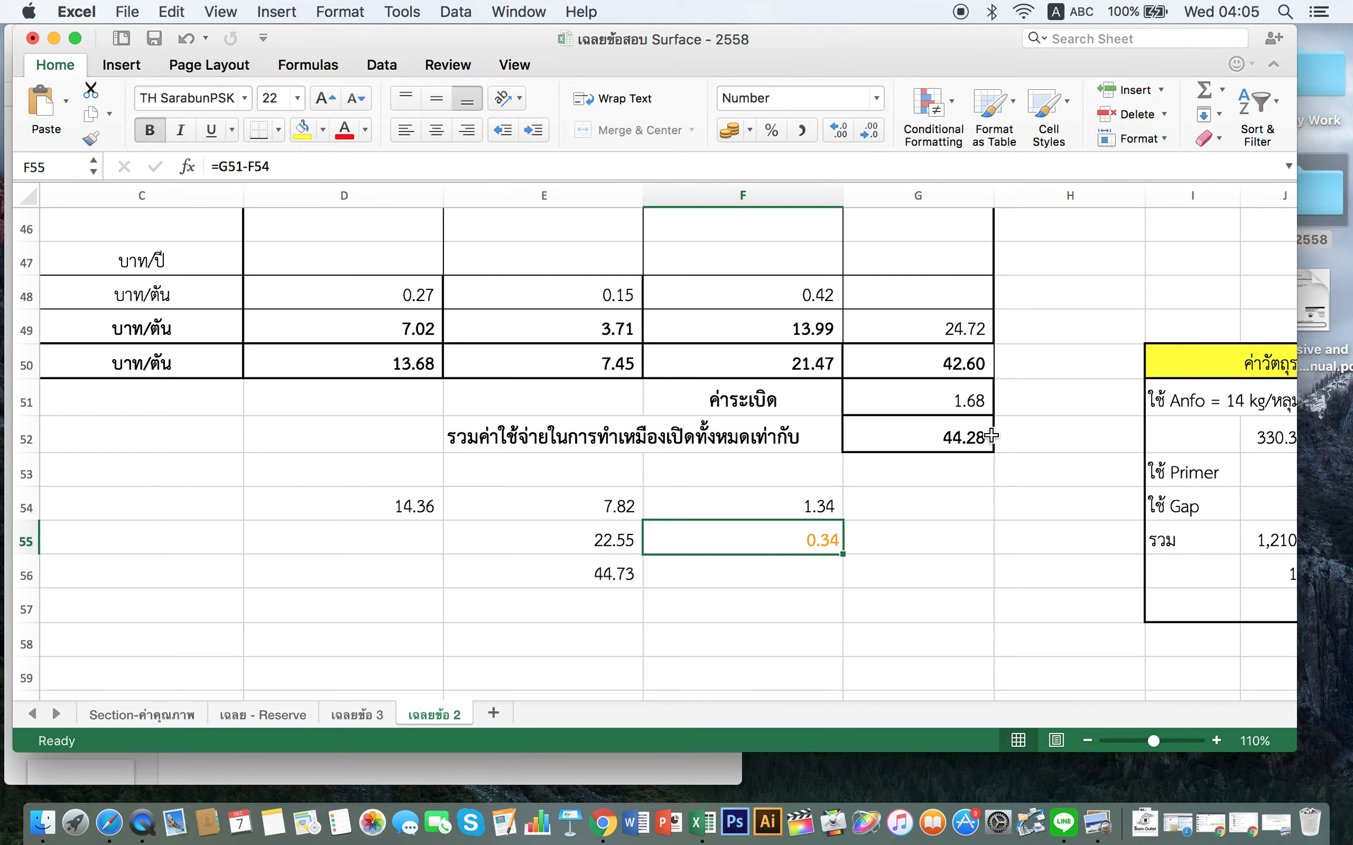
{"action": "left_click", "coordinate": [605, 543]}
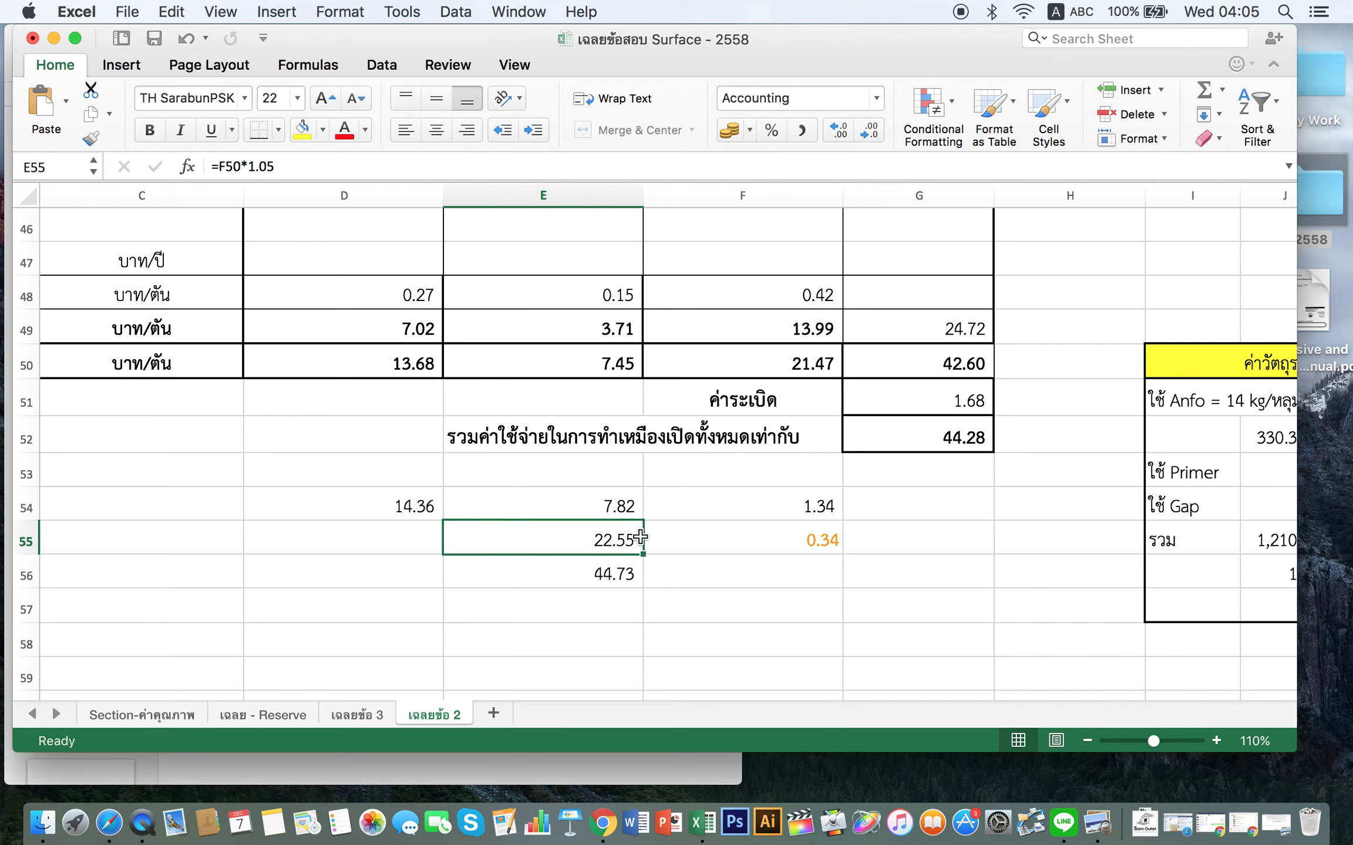
{"action": "left_click", "coordinate": [600, 580]}
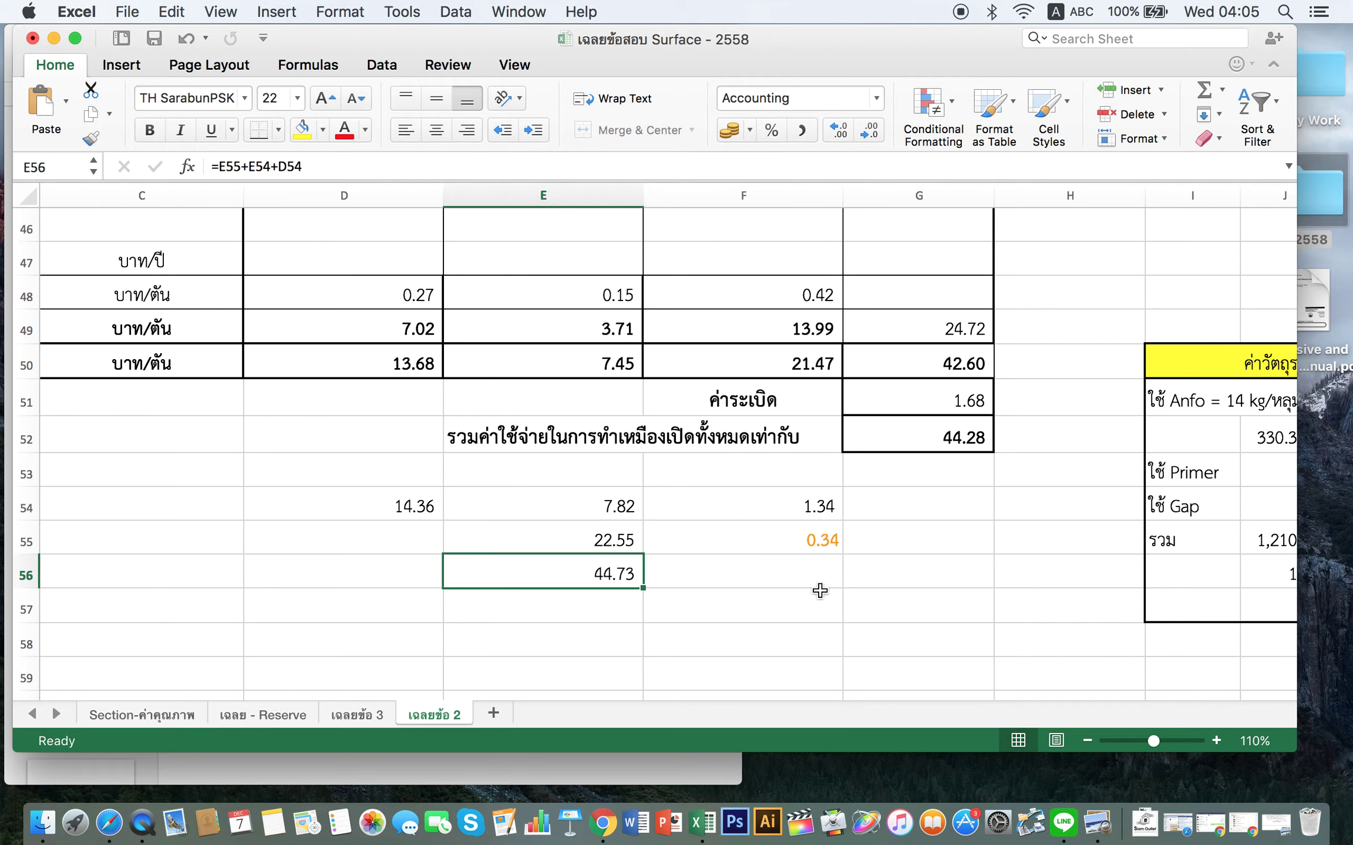
- Add the blasting cost difference in F55 to the increased cost sum with the formula =E56+F55 in cell E57
{"action": "left_click", "coordinate": [831, 541]}
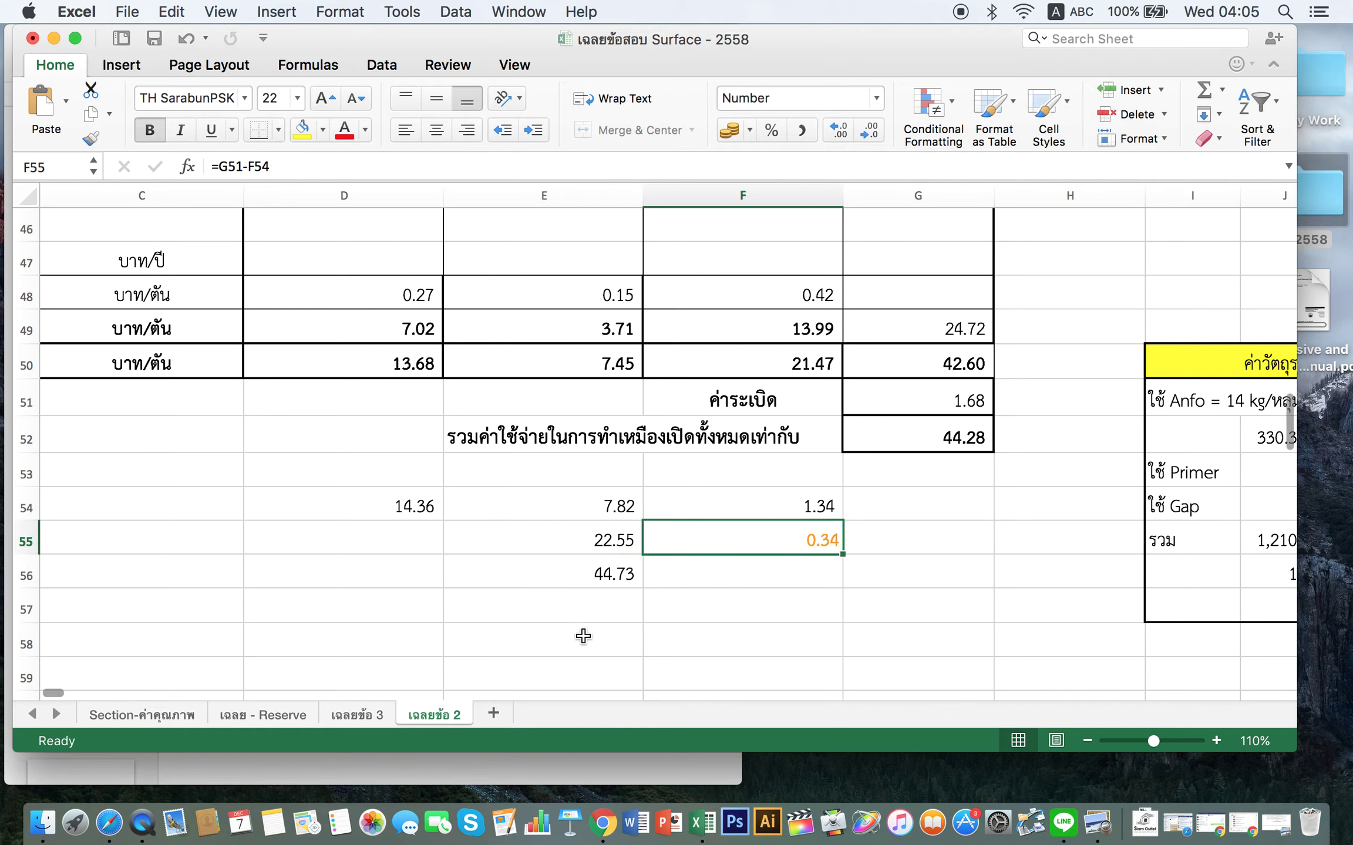
{"action": "left_click", "coordinate": [610, 578]}
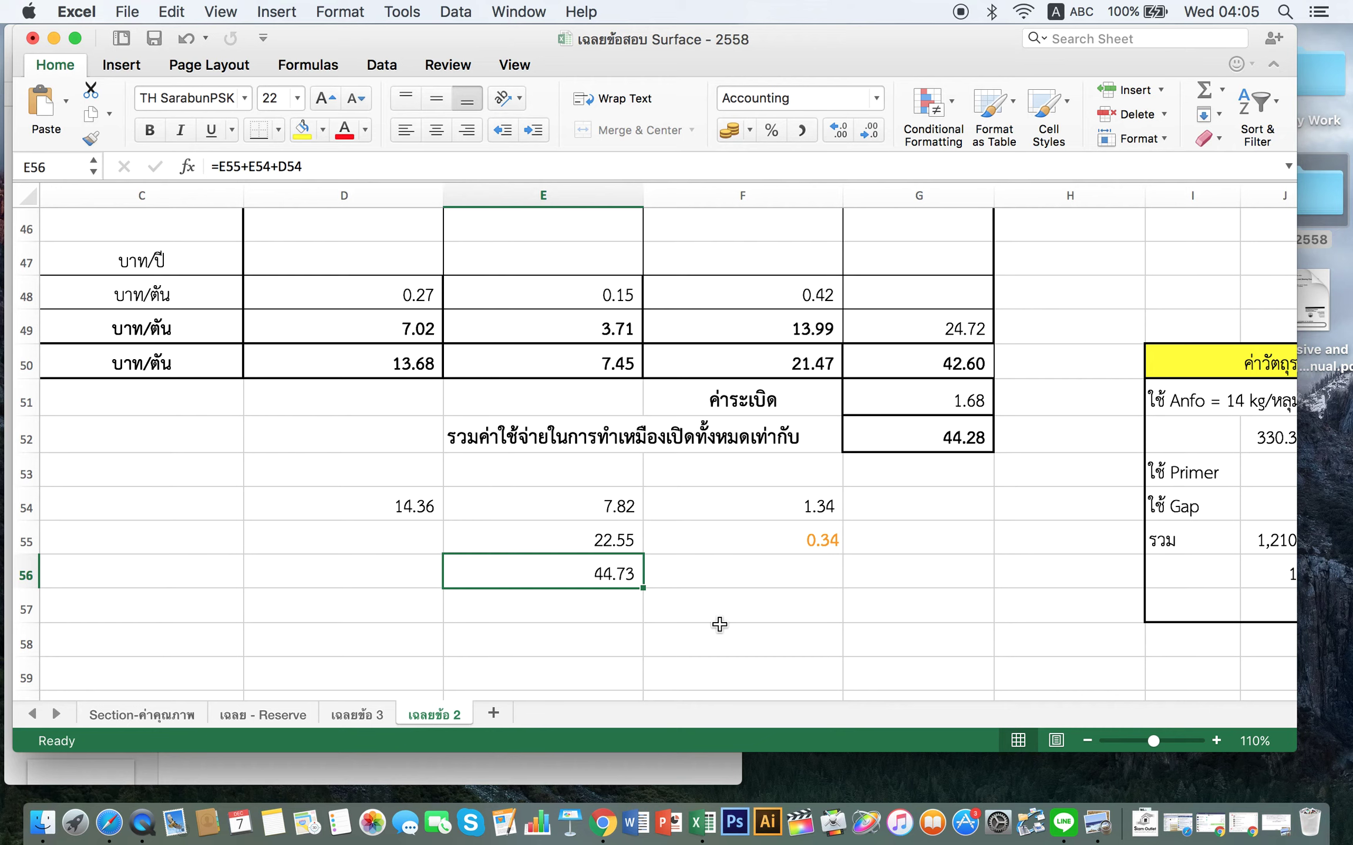
{"action": "key", "text": "Down"}
{"action": "type", "text": "="}
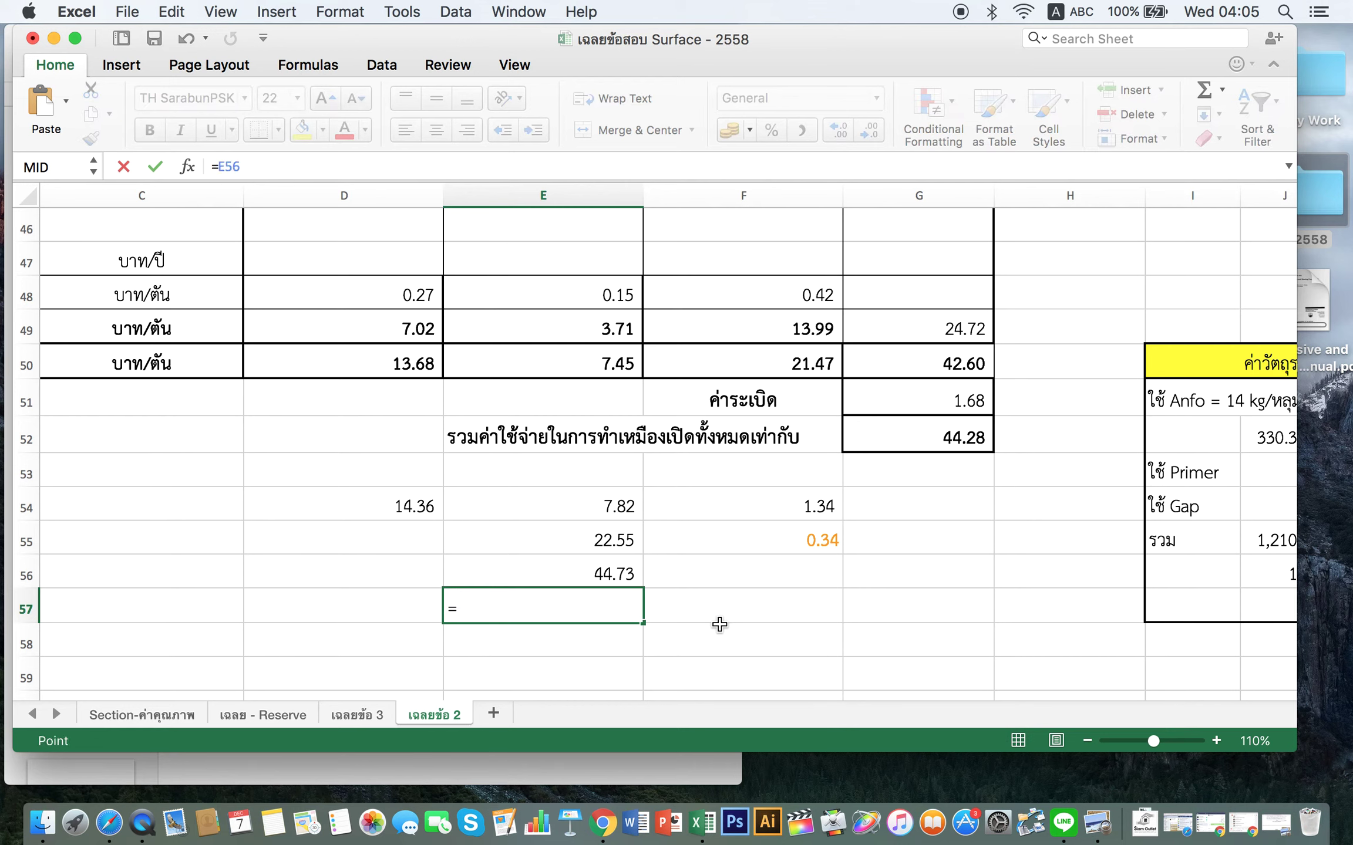
{"action": "key", "text": "Up"}
{"action": "type", "text": "+"}
{"action": "key", "text": "Up"}
{"action": "key", "text": "Up"}
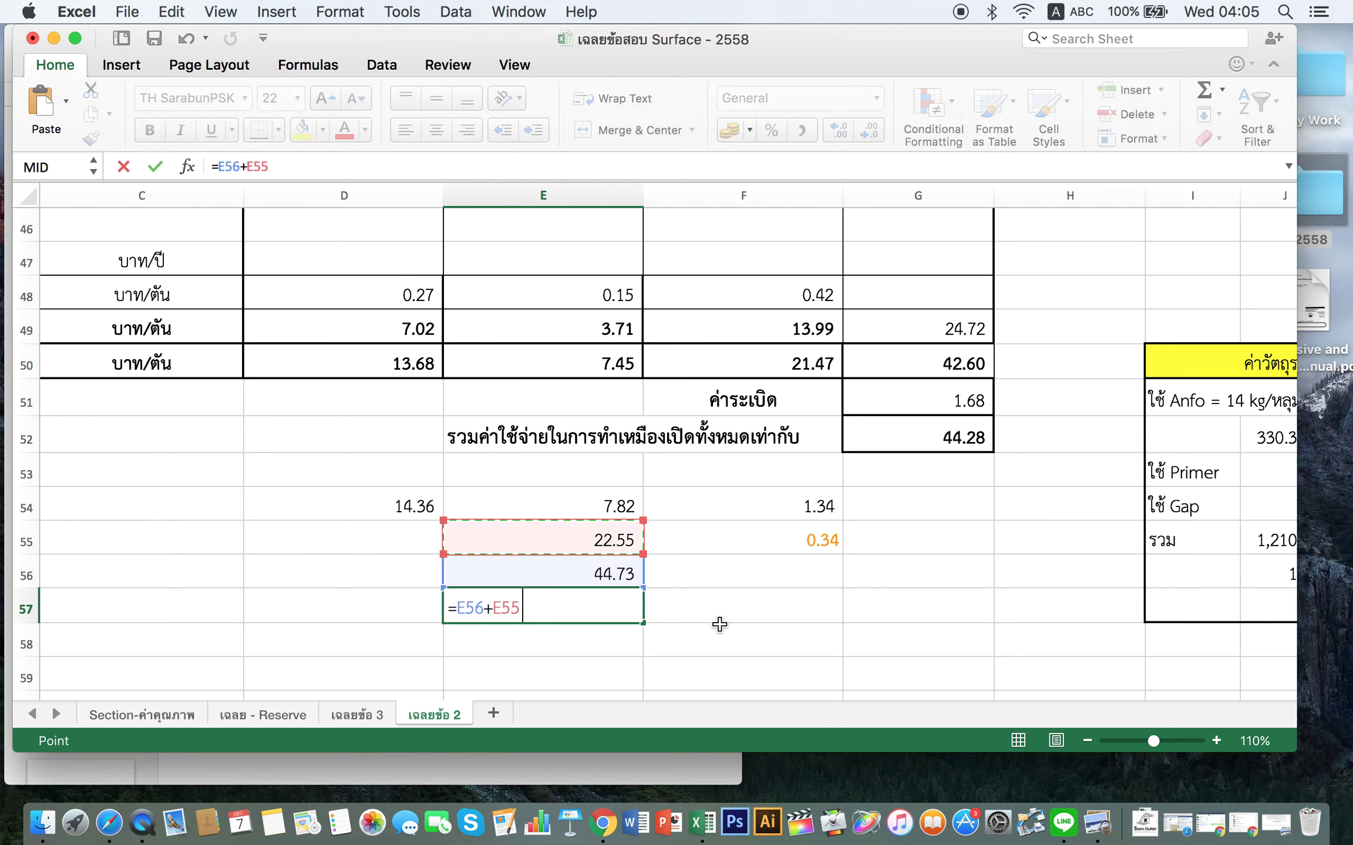
{"action": "key", "text": "Right"}
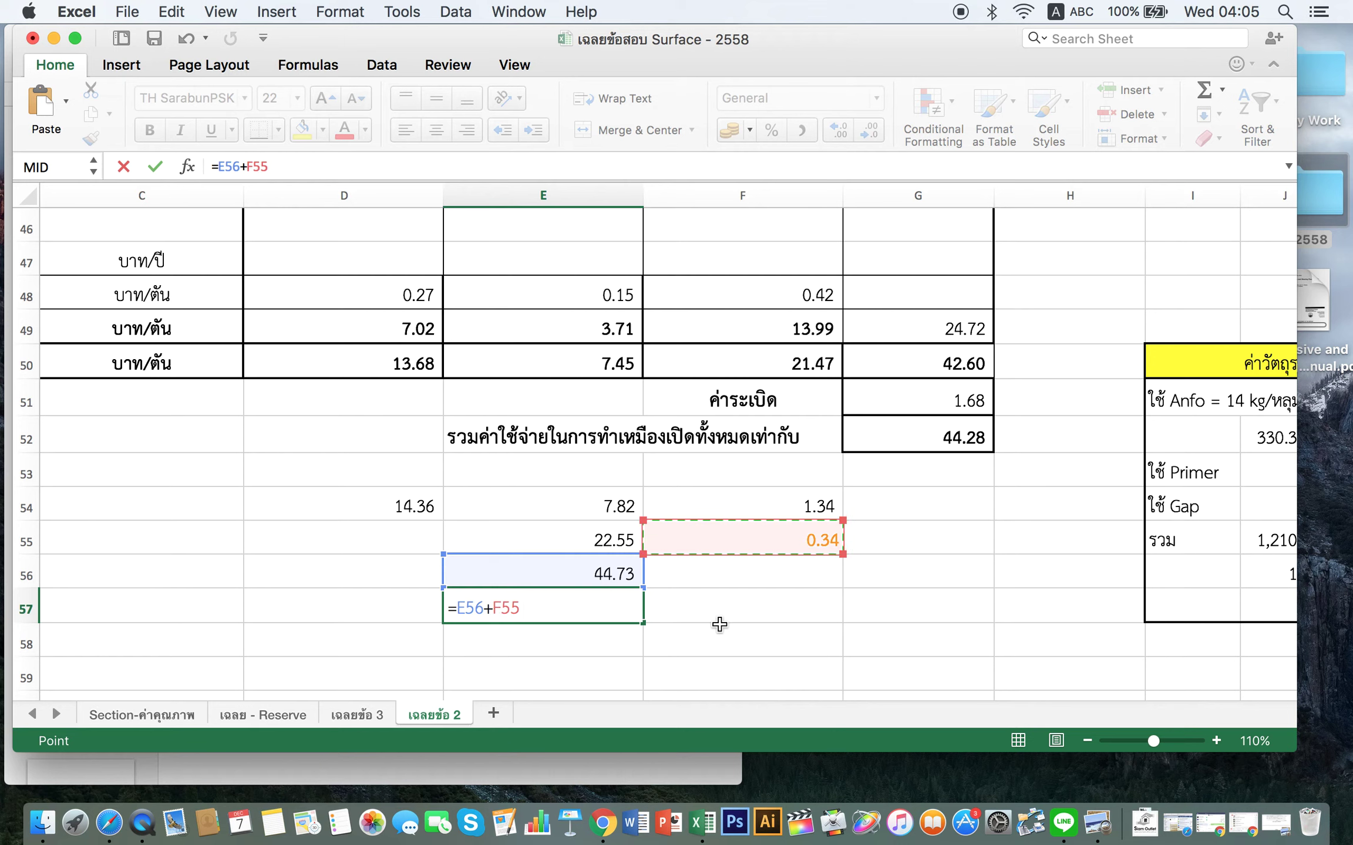
{"action": "key", "text": "Return"}
{"action": "key", "text": "Up"}
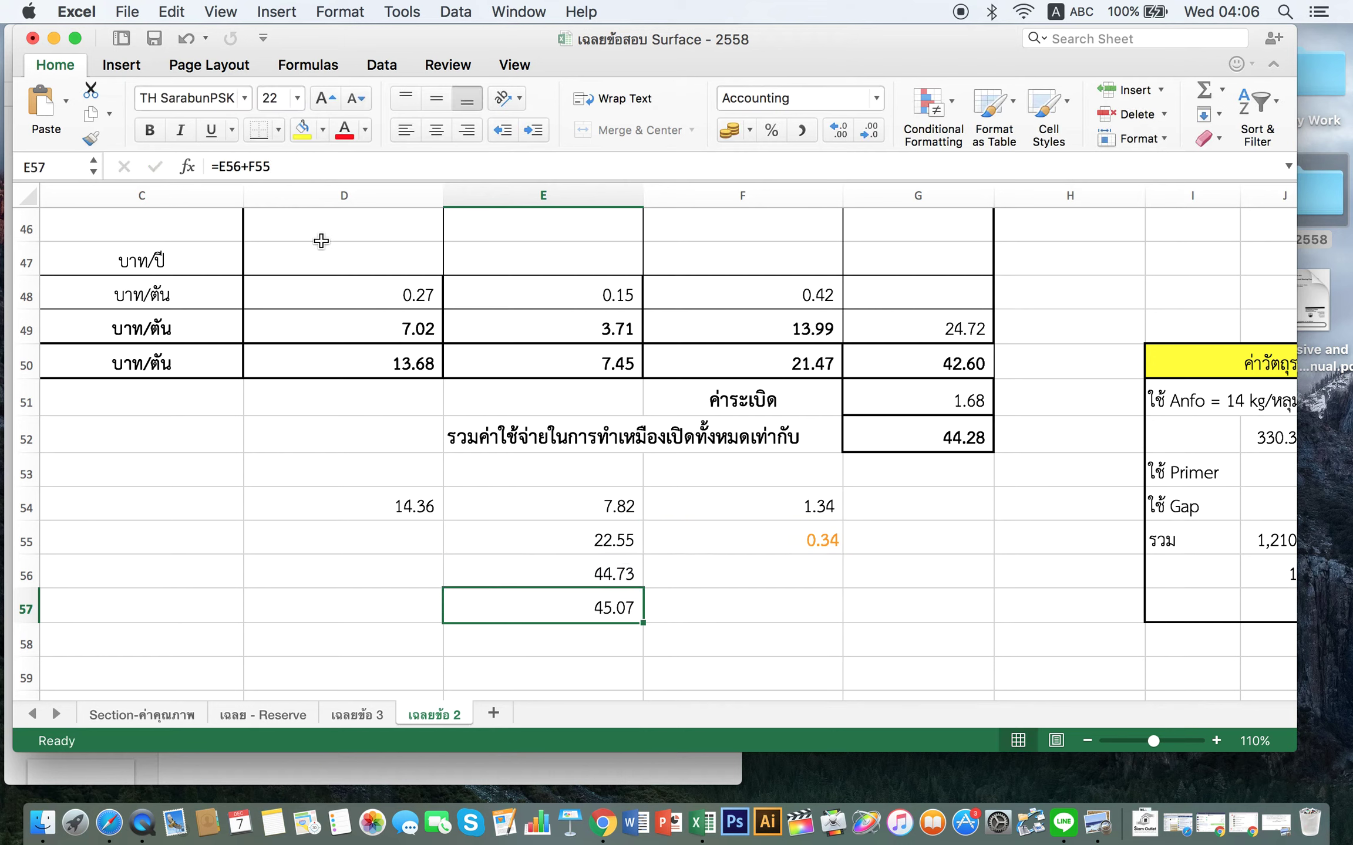
- Colour the totals in E57 and G52 red and make the E57 total bold
{"action": "left_click", "coordinate": [349, 136]}
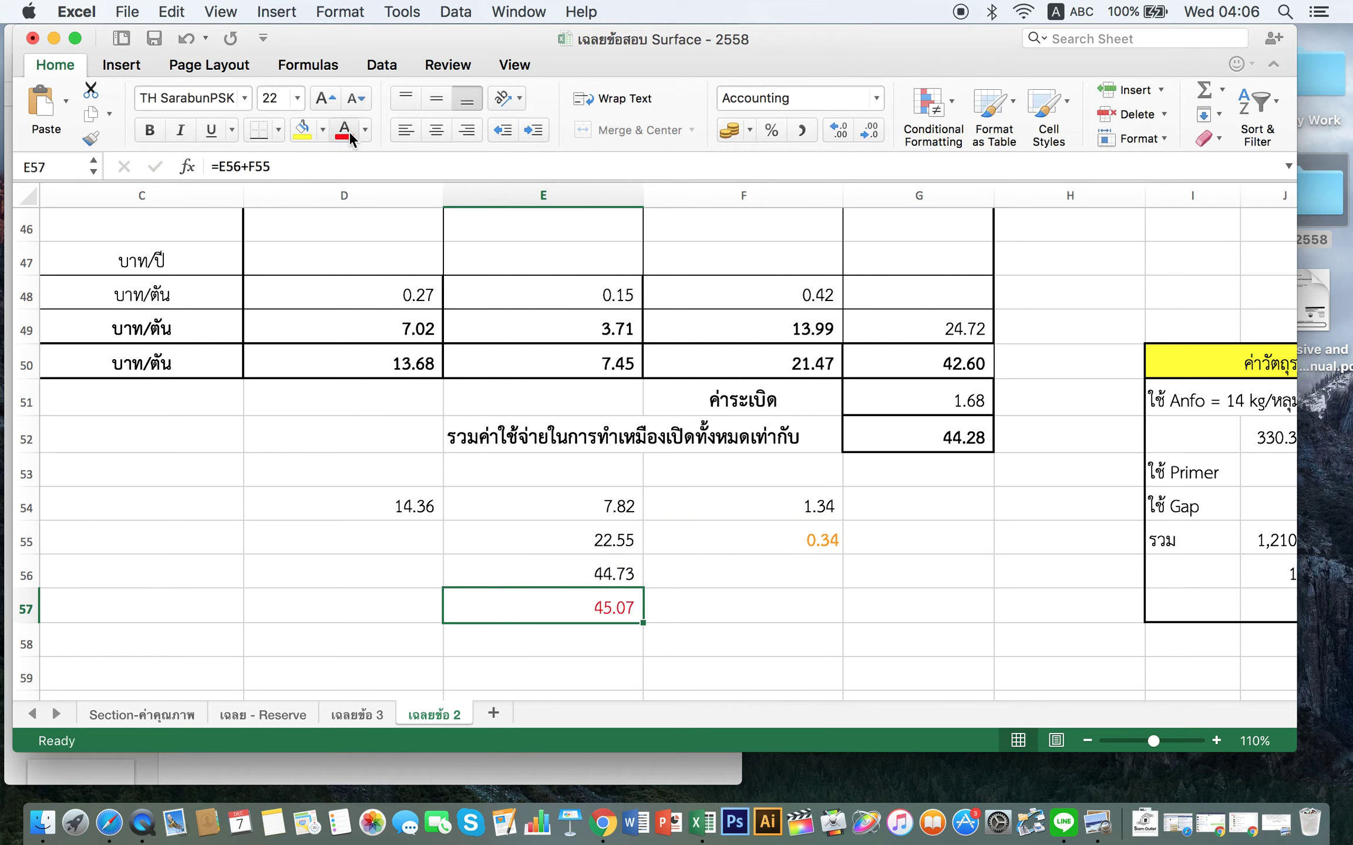
{"action": "left_click", "coordinate": [911, 427]}
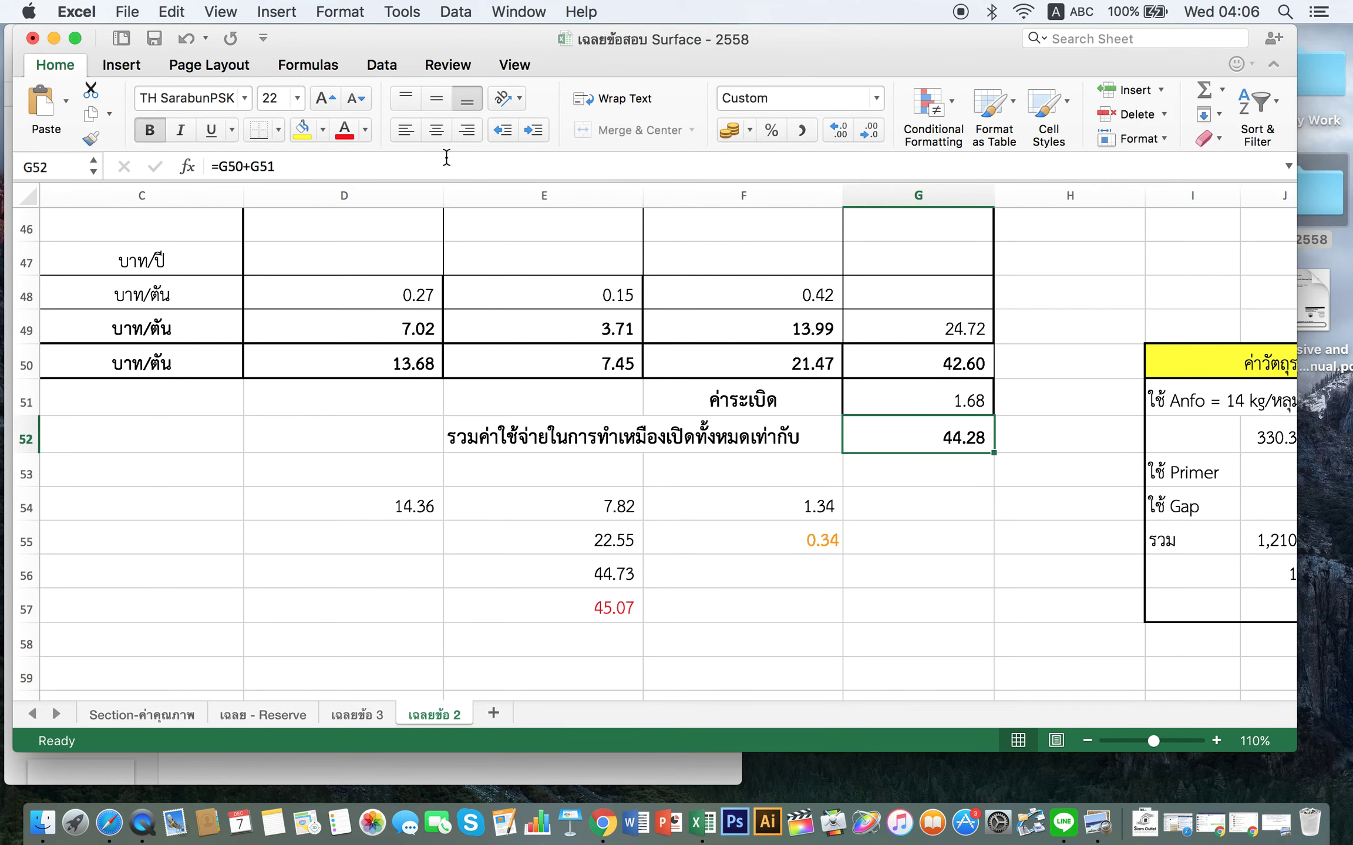
{"action": "left_click", "coordinate": [346, 134]}
{"action": "left_click", "coordinate": [626, 609]}
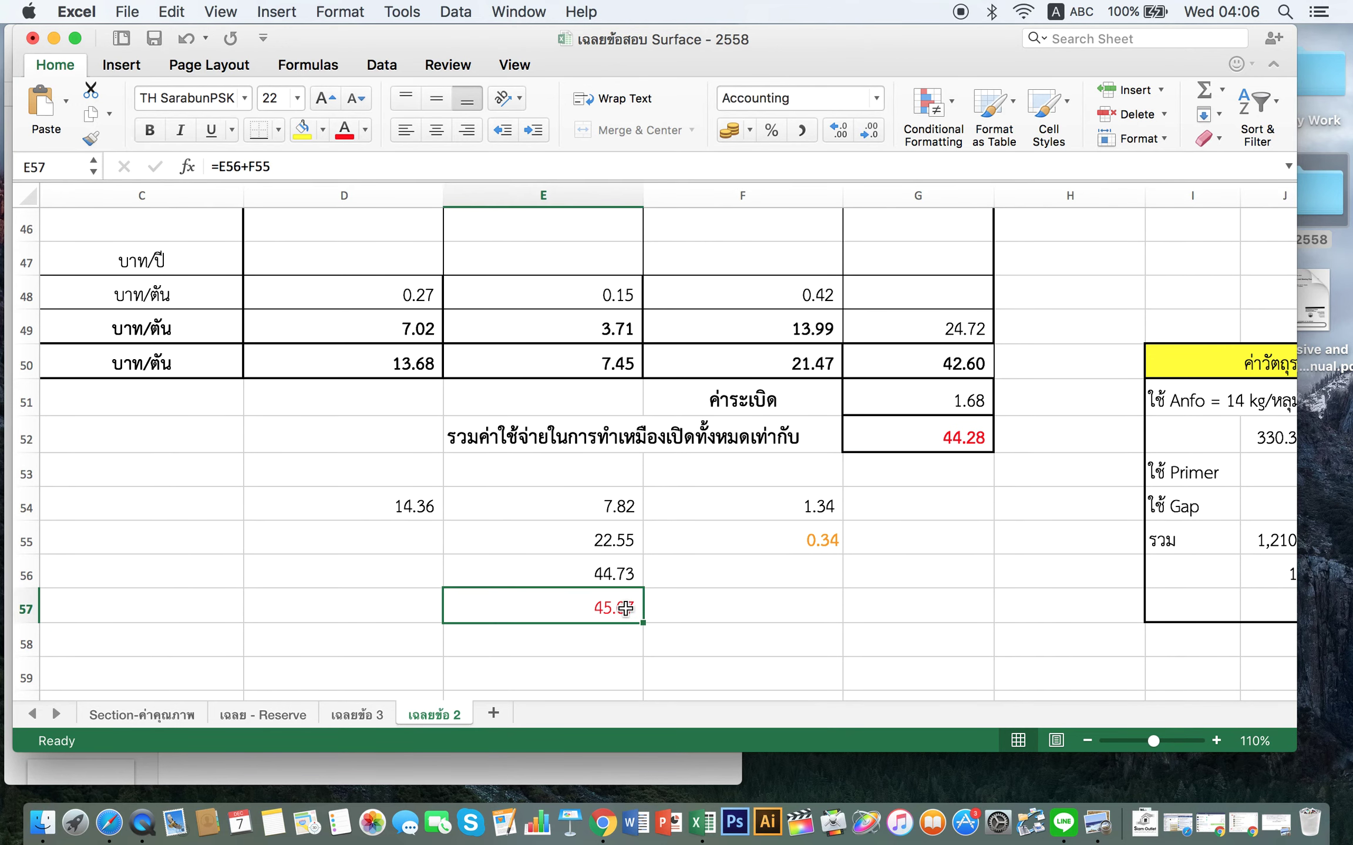
{"action": "left_click", "coordinate": [150, 130]}
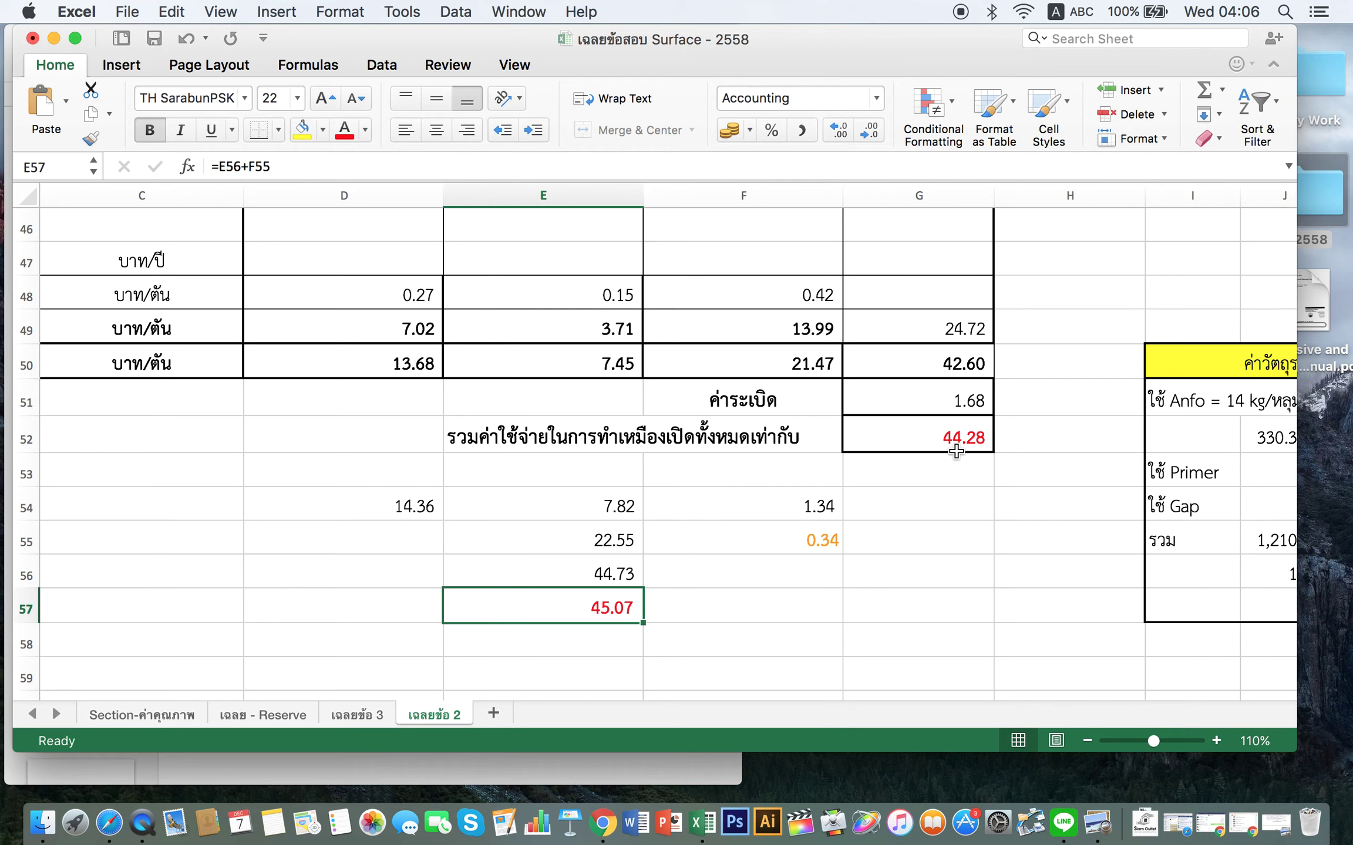
- Review the blasting cost in G51 and the formula of the cost sum in E56
{"action": "left_click", "coordinate": [718, 605]}
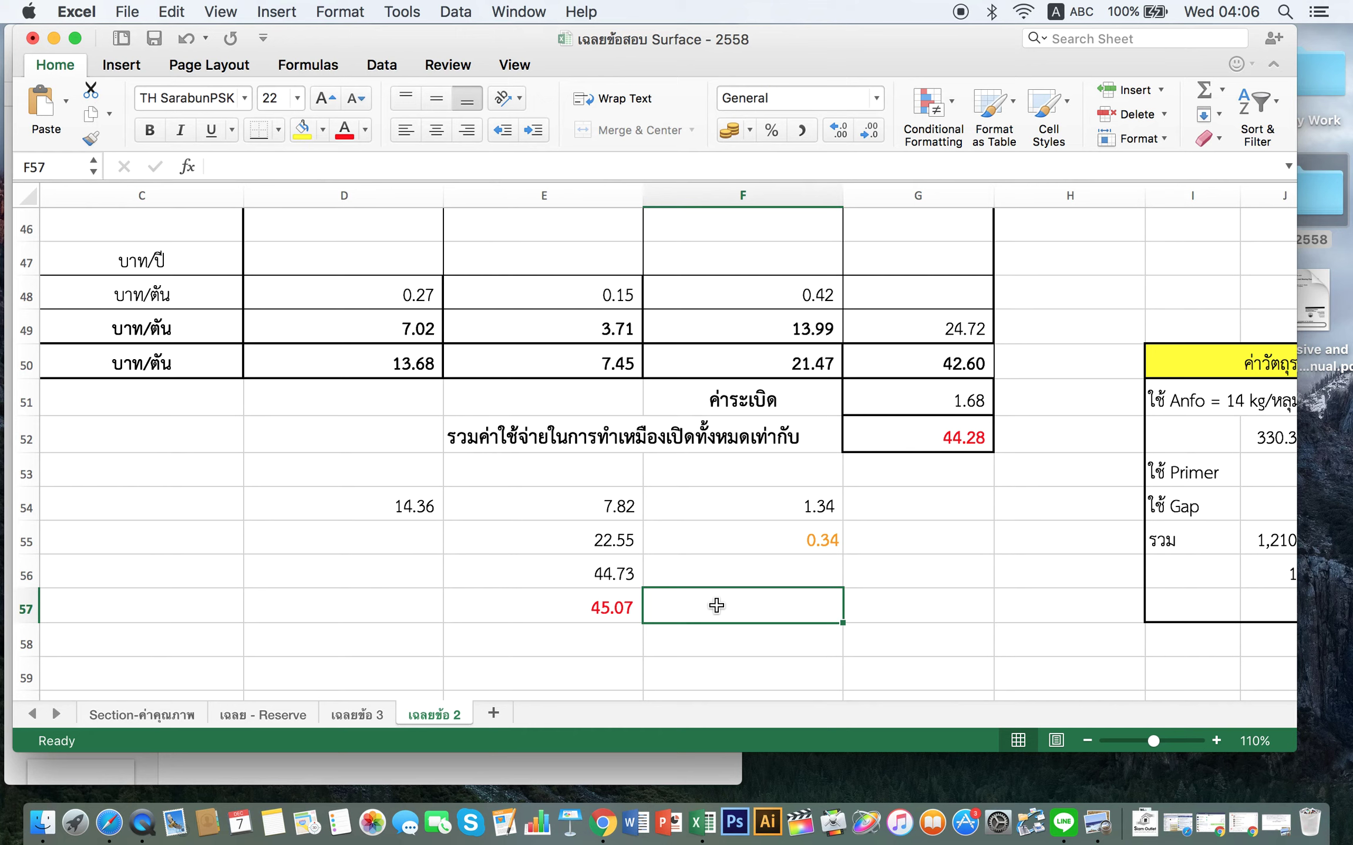
{"action": "left_click", "coordinate": [929, 406]}
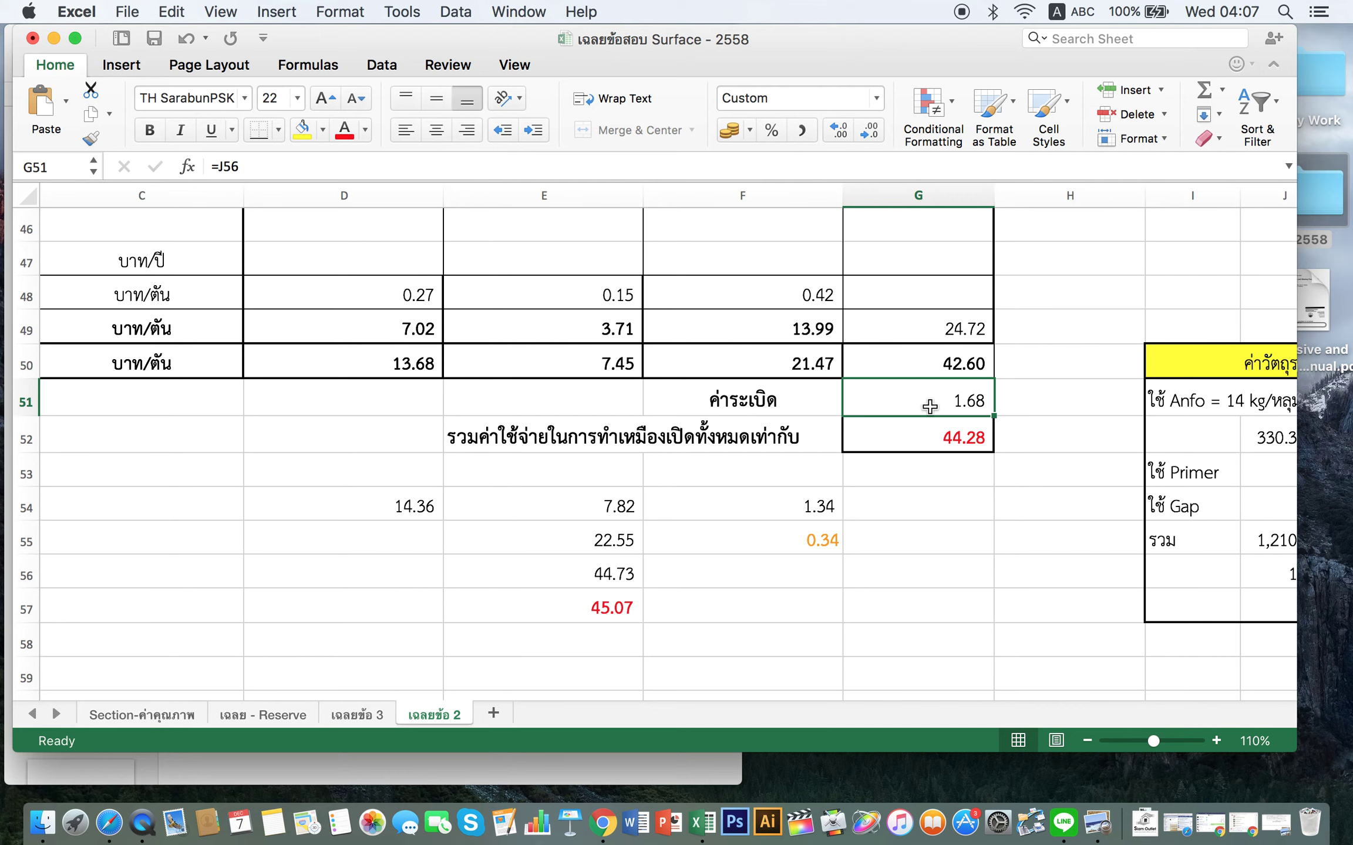
{"action": "left_click", "coordinate": [801, 572]}
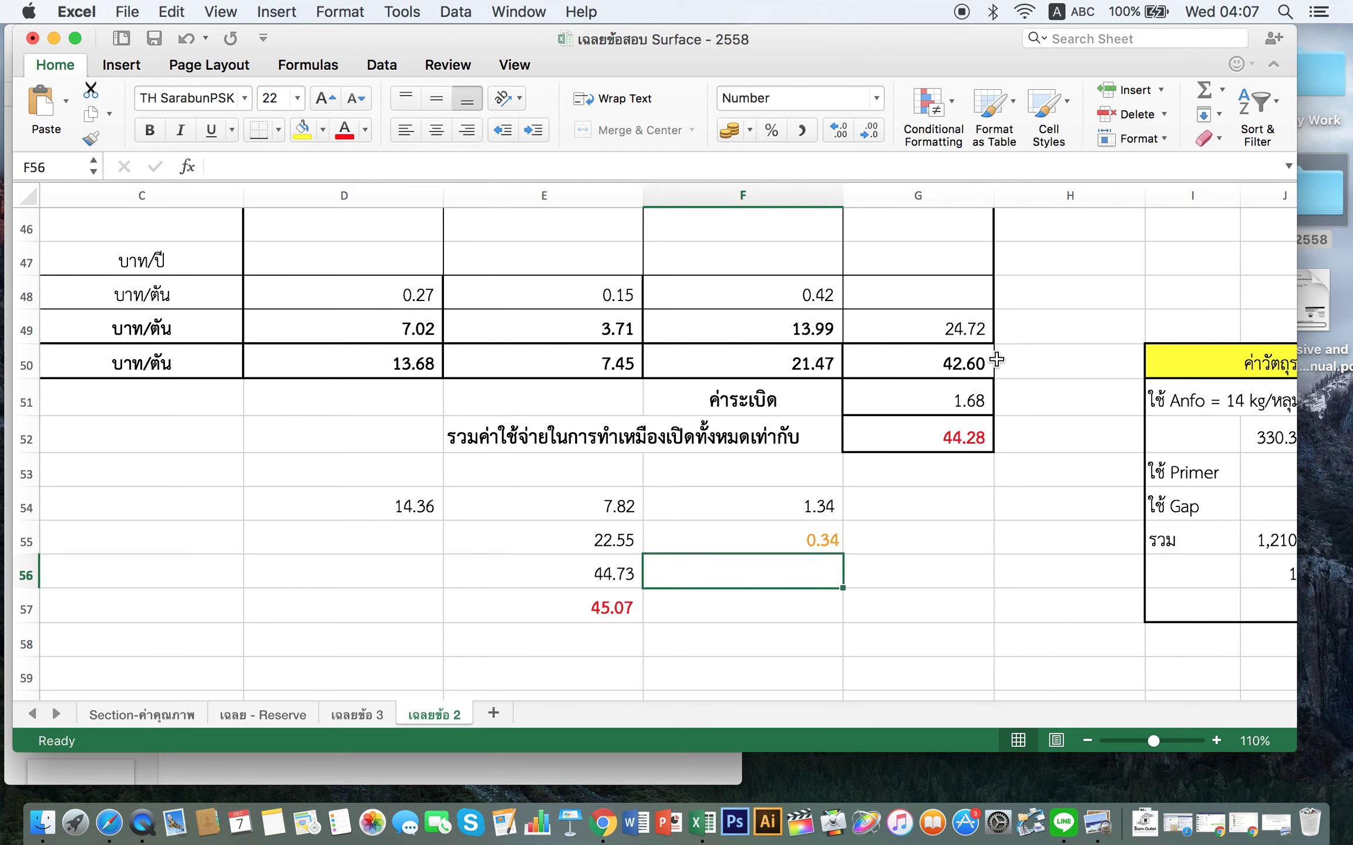
{"action": "left_click", "coordinate": [943, 419]}
{"action": "left_click", "coordinate": [946, 386]}
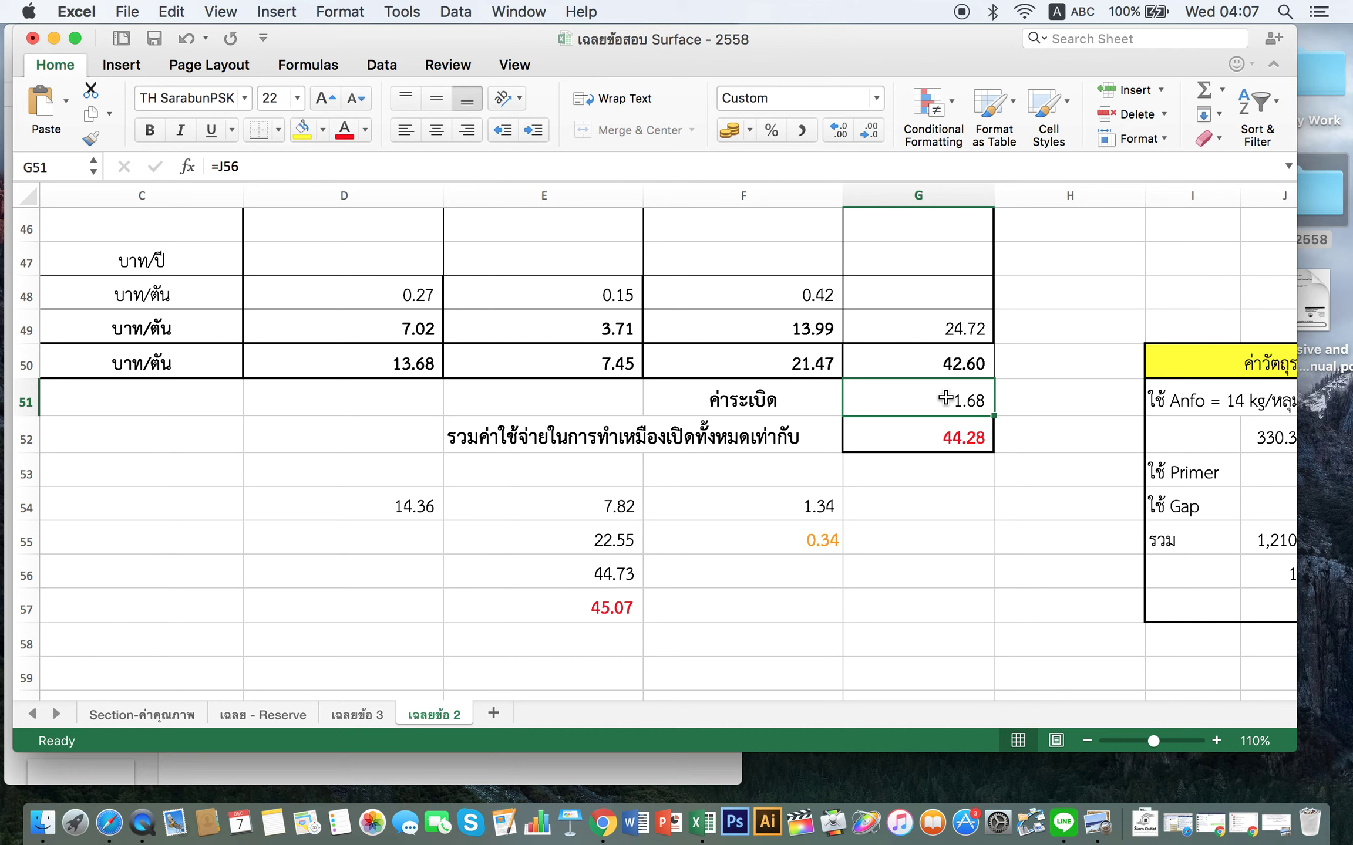
{"action": "left_click", "coordinate": [1059, 405]}
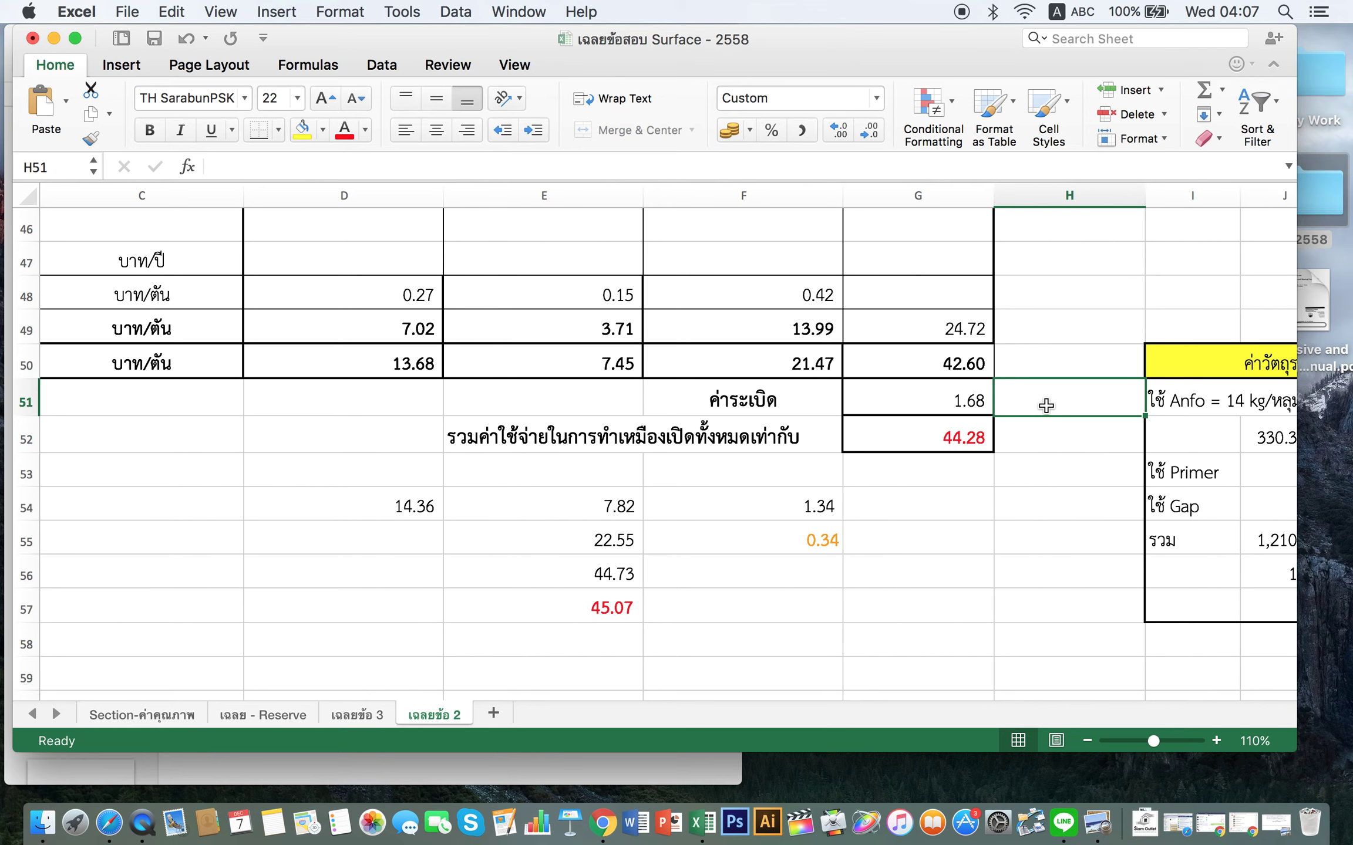
{"action": "left_click", "coordinate": [582, 585]}
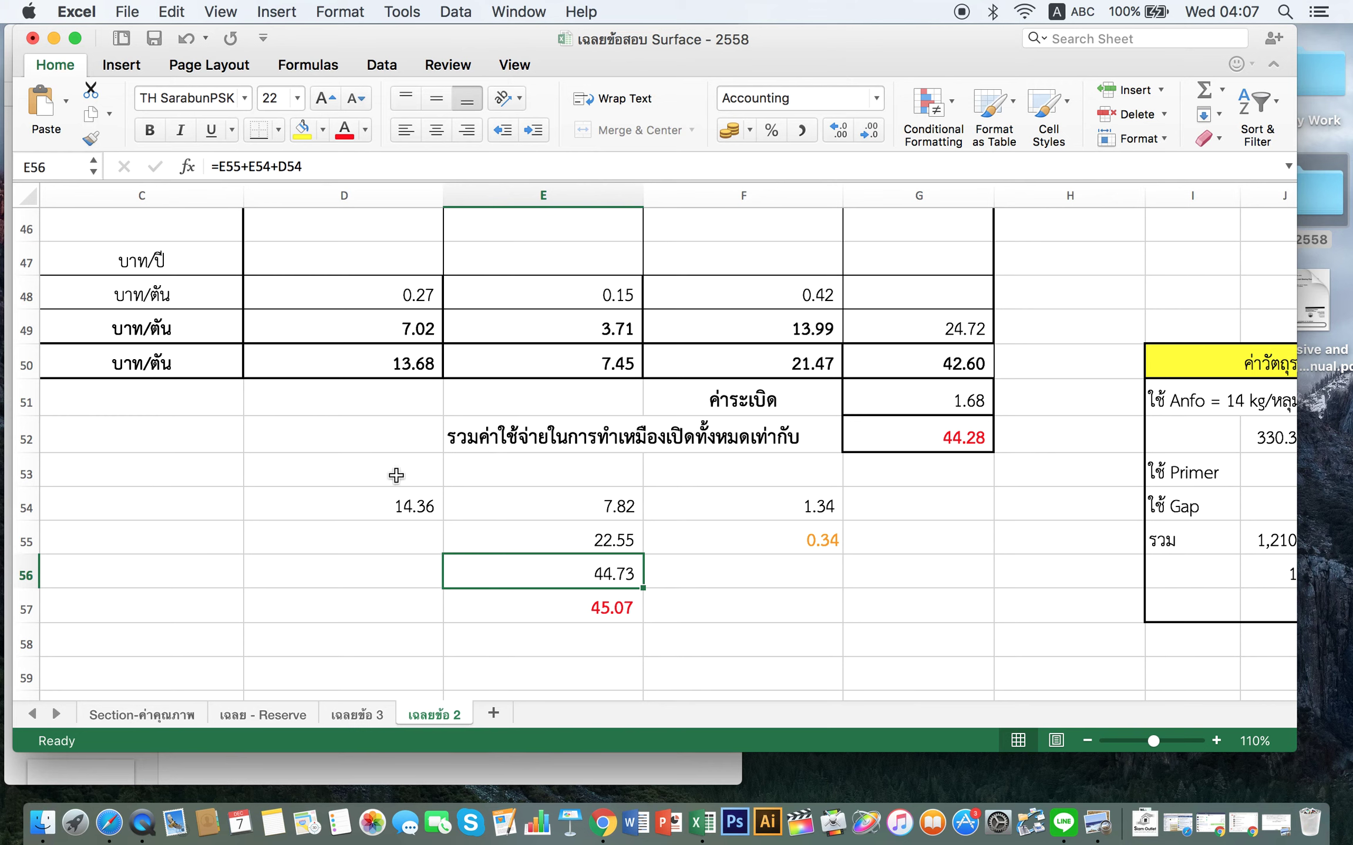
- Change cell D54 to a 5% reduction with the formula =D50*0.95 and fill it across into E54
{"action": "left_click", "coordinate": [383, 509]}
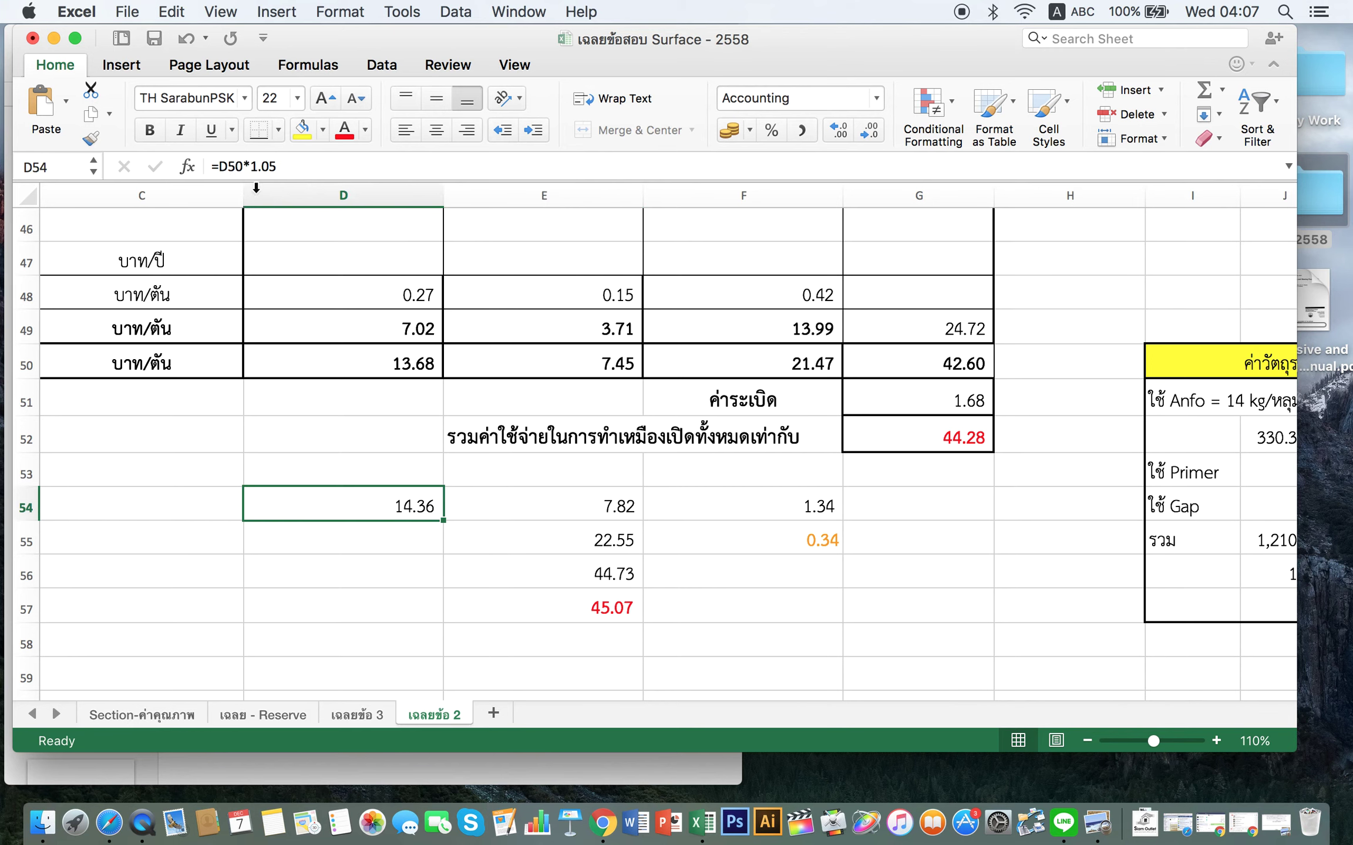
{"action": "left_click", "coordinate": [284, 171]}
{"action": "key", "text": "BackSpace"}
{"action": "key", "text": "BackSpace"}
{"action": "key", "text": "BackSpace"}
{"action": "key", "text": "BackSpace"}
{"action": "type", "text": "95"}
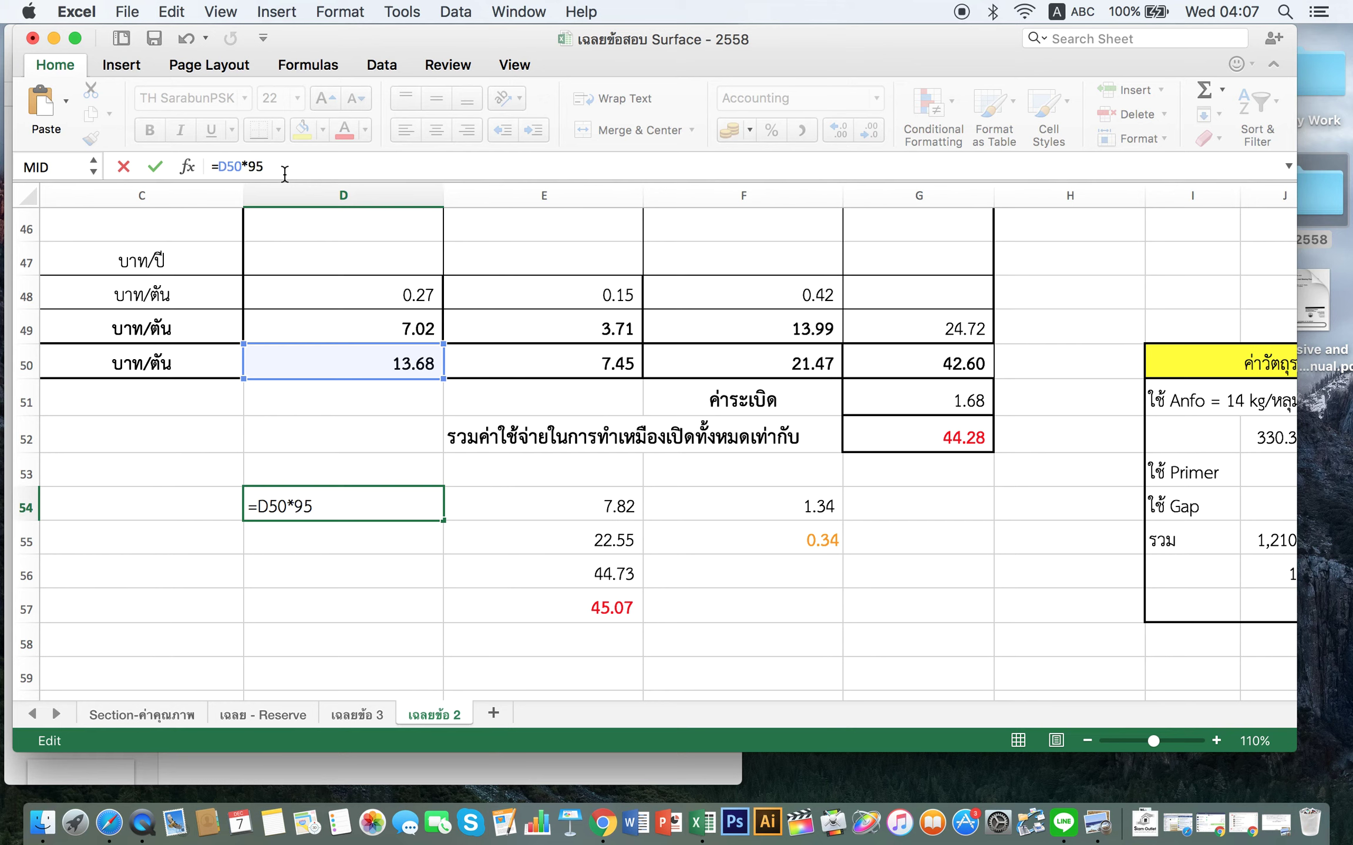
{"action": "key", "text": "Return"}
{"action": "left_click", "coordinate": [364, 508]}
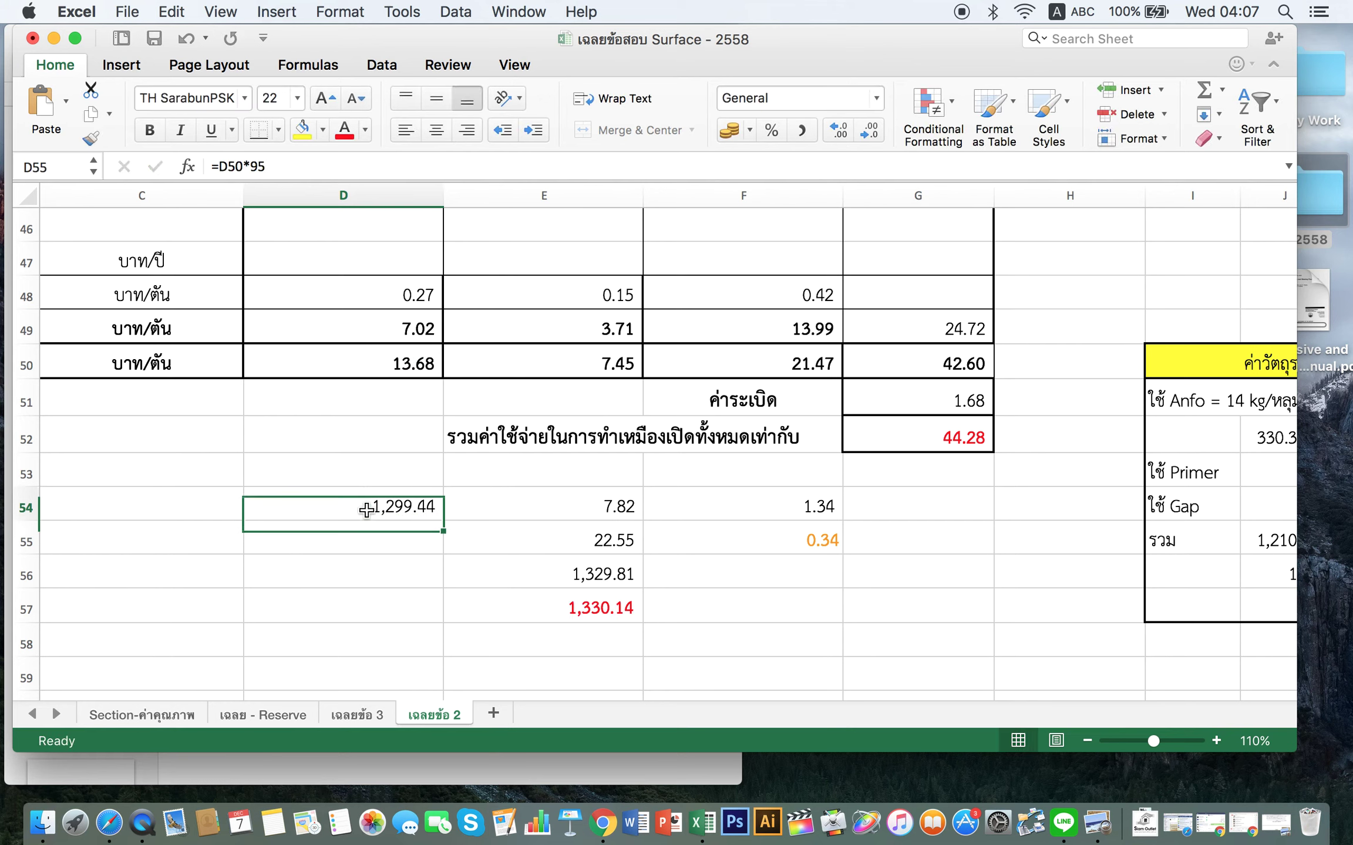
{"action": "left_click", "coordinate": [250, 166]}
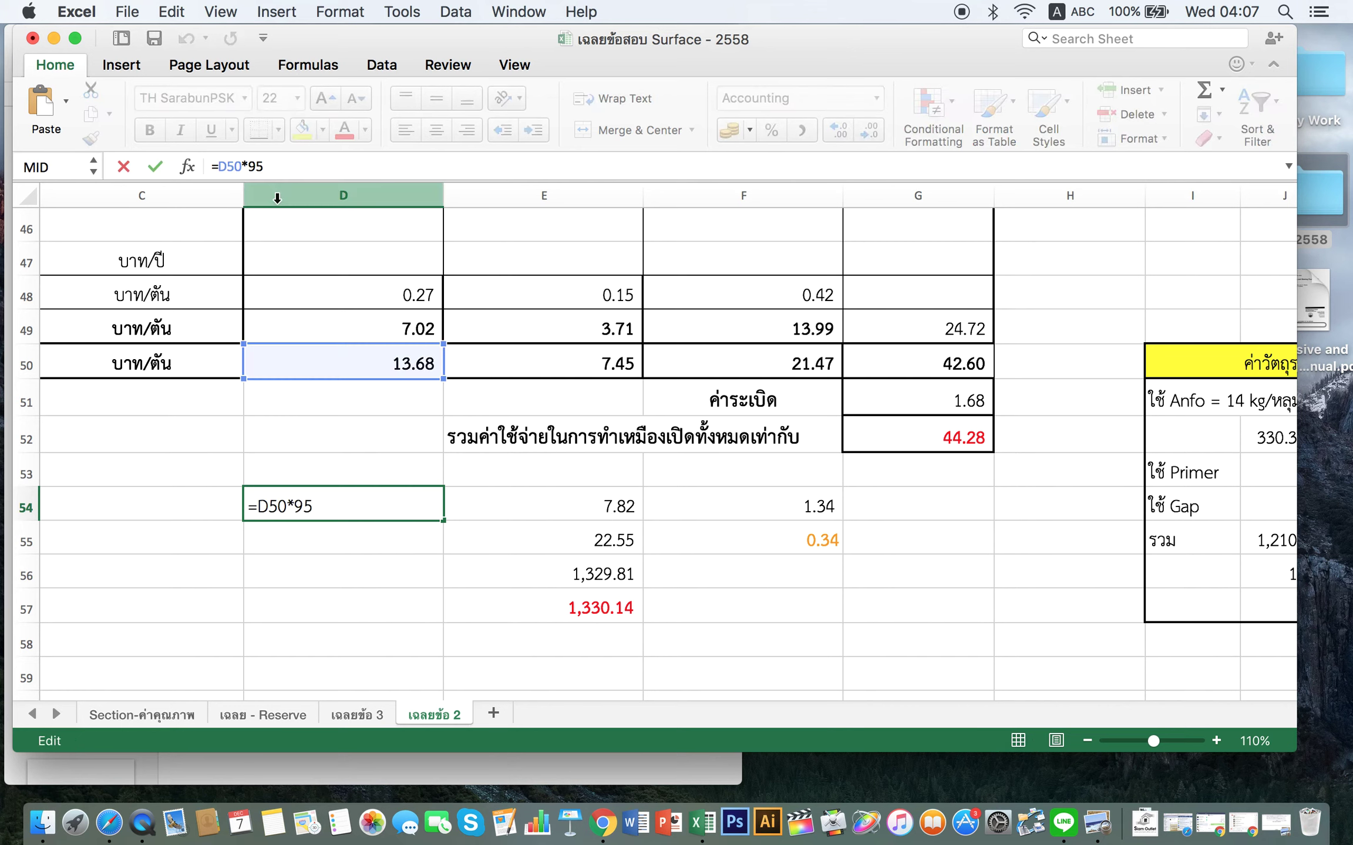
{"action": "type", "text": "."}
{"action": "key", "text": "Return"}
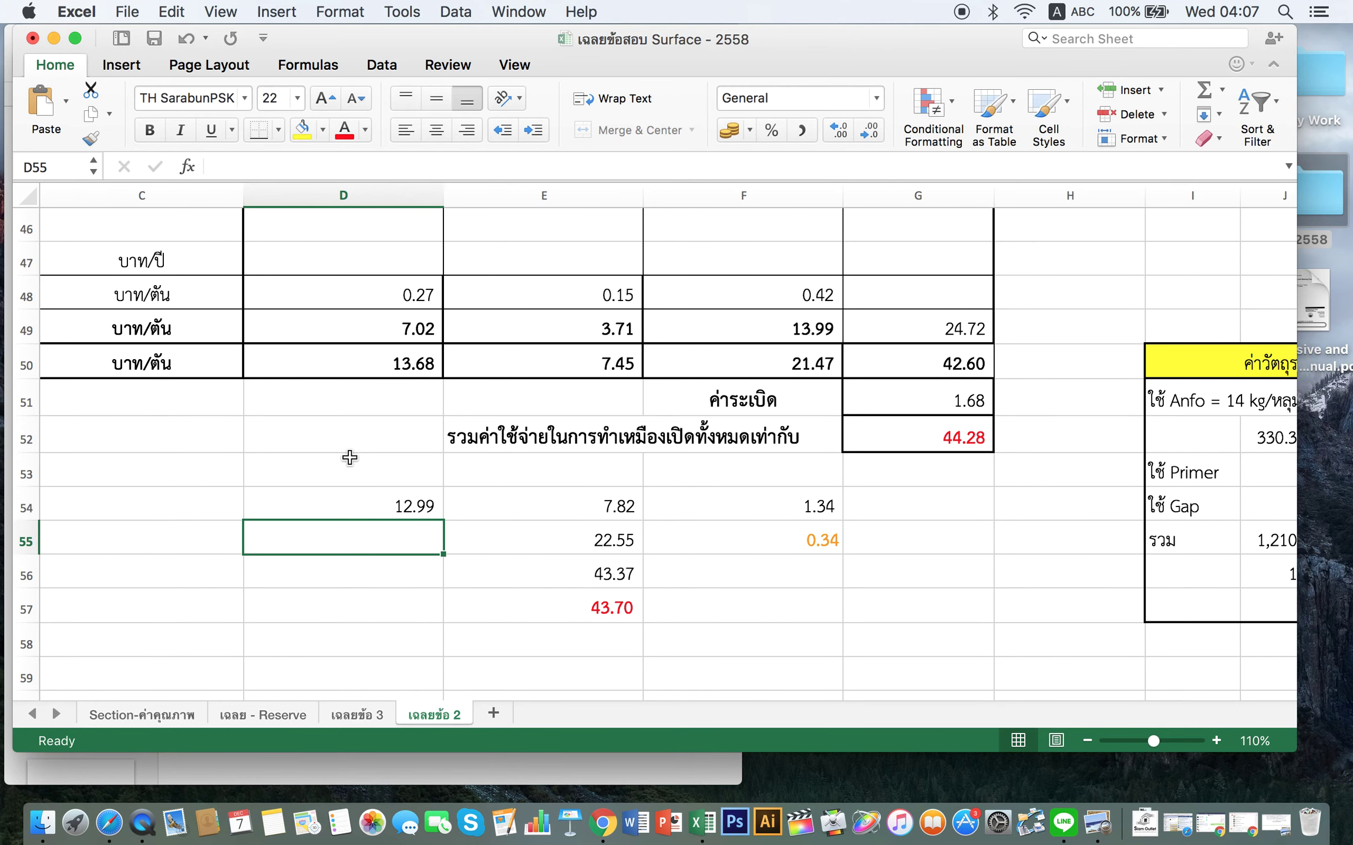
{"action": "left_click", "coordinate": [431, 506]}
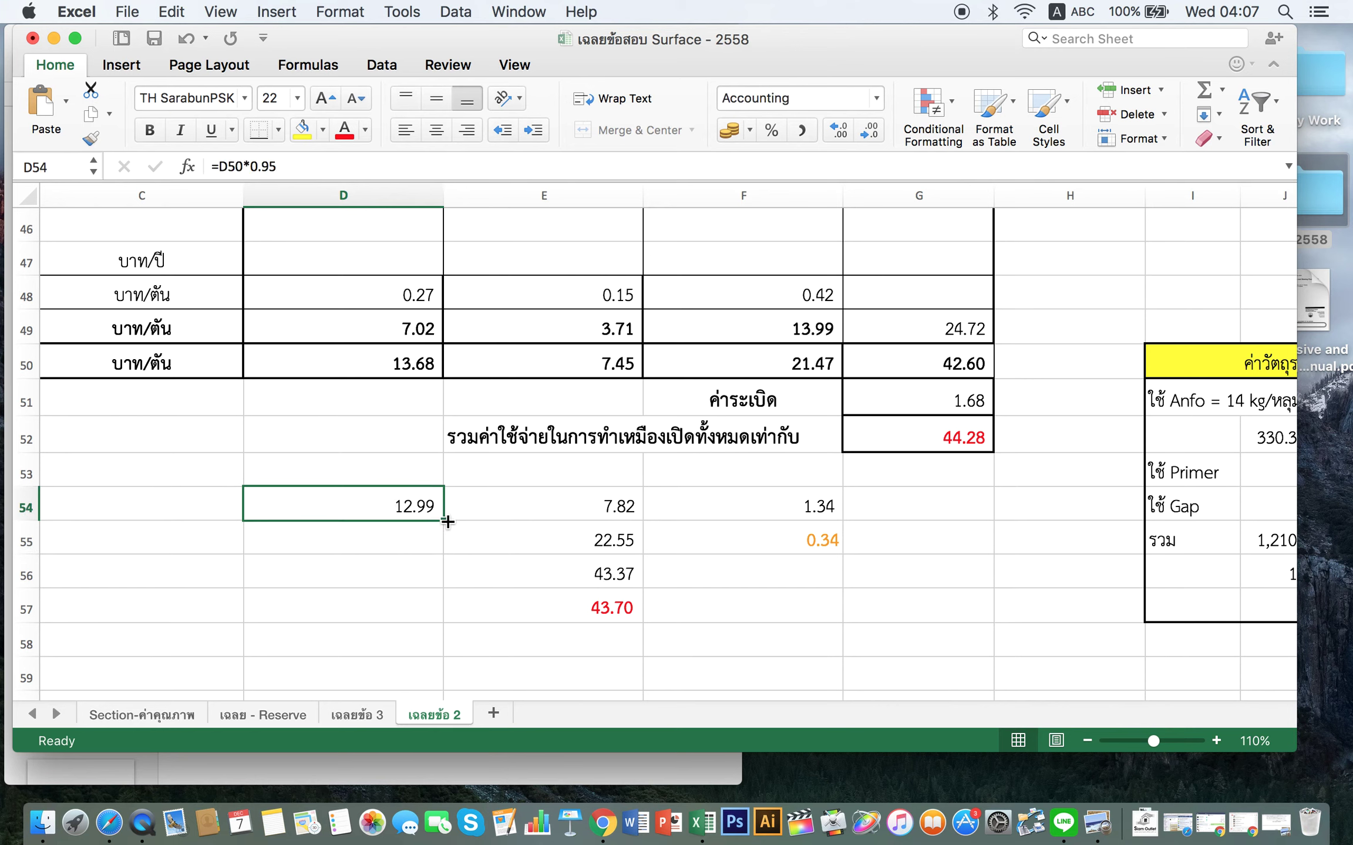
{"action": "left_click_drag", "start_coordinate": [448, 522], "coordinate": [565, 516]}
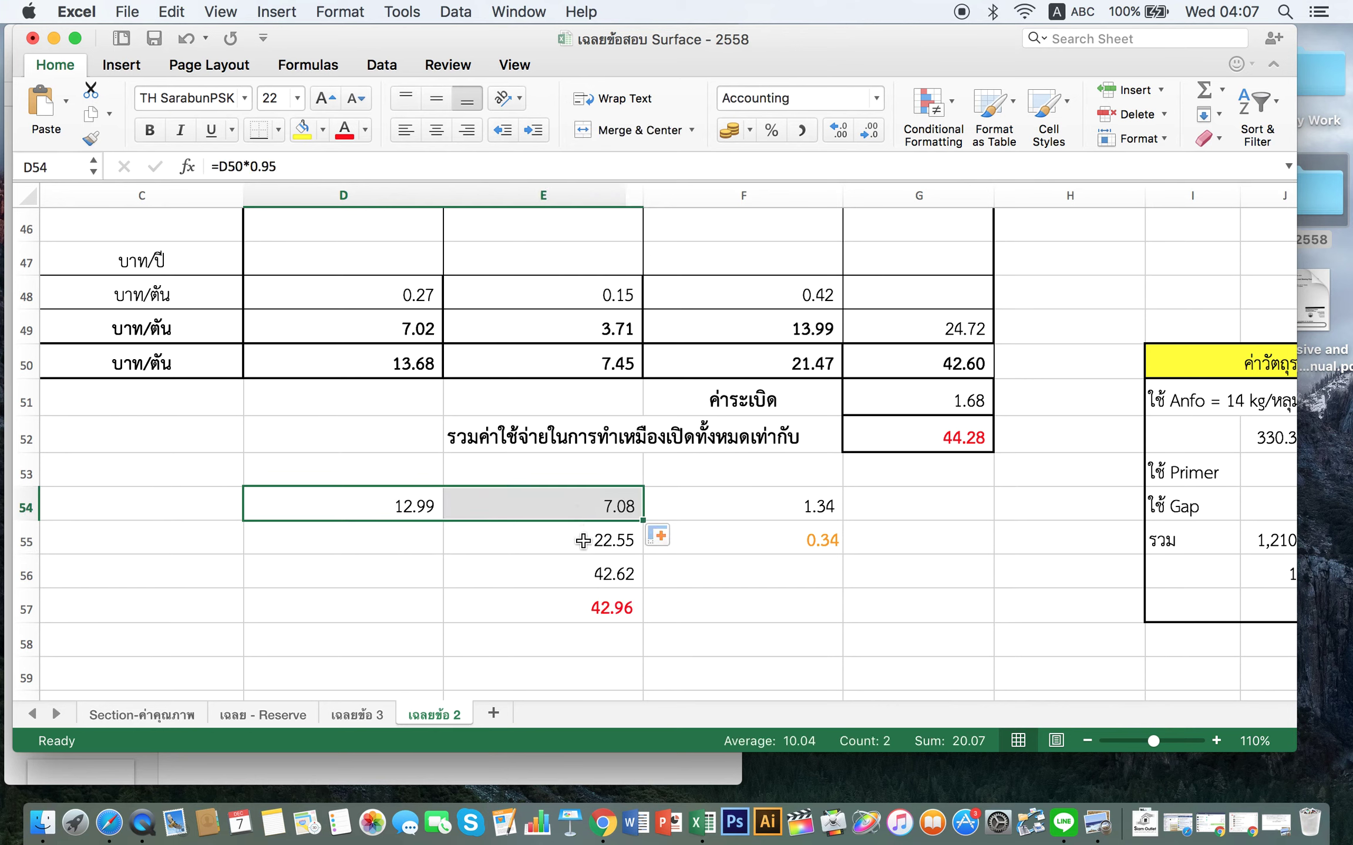
- Change the column F cost in cell E55 to a 5% reduction with the formula =F50*0.95
{"action": "left_click", "coordinate": [585, 541]}
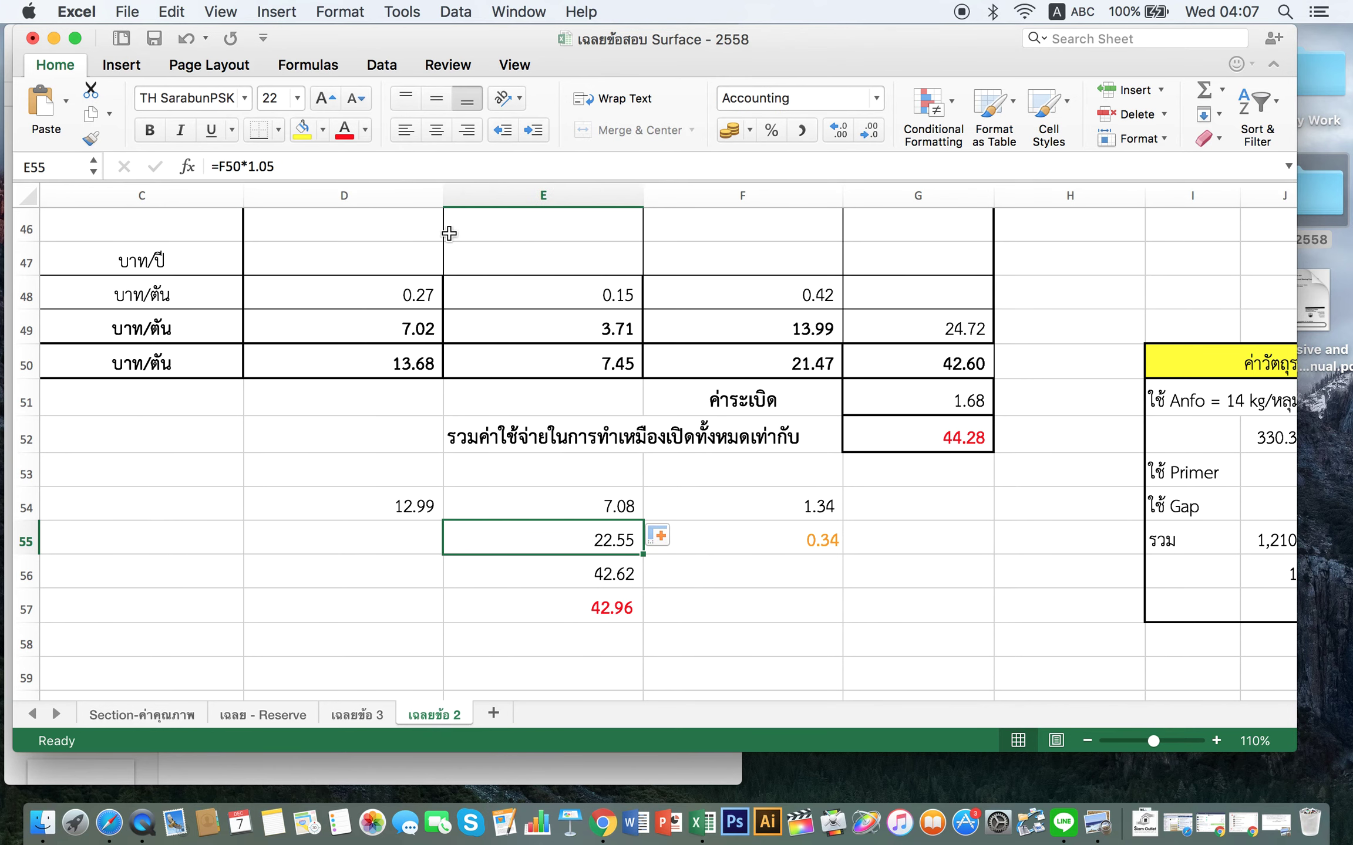
{"action": "left_click", "coordinate": [295, 168]}
{"action": "key", "text": "BackSpace"}
{"action": "key", "text": "BackSpace"}
{"action": "key", "text": "BackSpace"}
{"action": "key", "text": "BackSpace"}
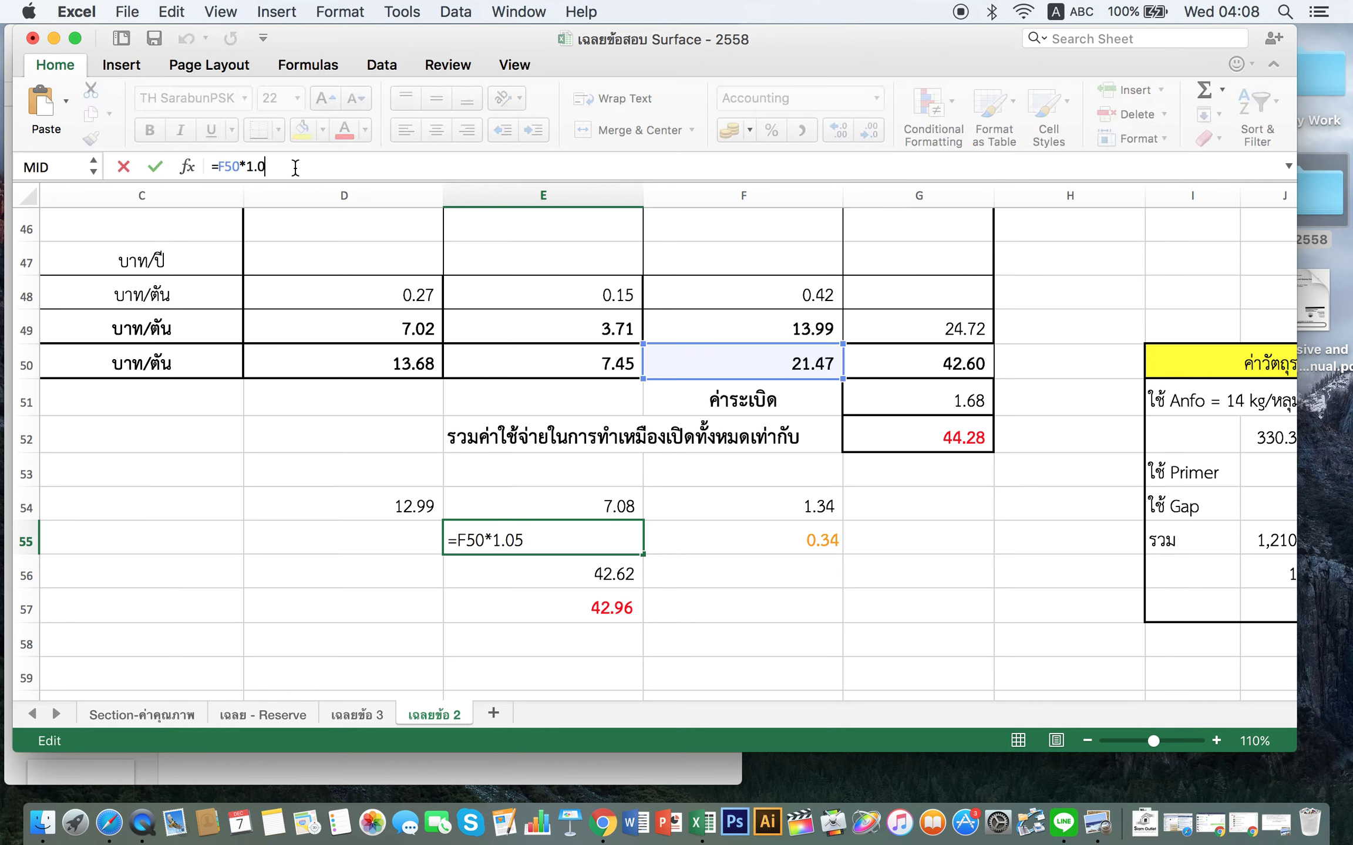
{"action": "type", "text": ".95"}
{"action": "key", "text": "Return"}
- Double the blasting cost in cell F54 by changing its formula to =G51*2
{"action": "key", "text": "Down"}
{"action": "key", "text": "Up"}
{"action": "key", "text": "Up"}
{"action": "key", "text": "Up"}
{"action": "key", "text": "Right"}
{"action": "key", "text": "Right"}
{"action": "key", "text": "Left"}
{"action": "double_click", "coordinate": [295, 167]}
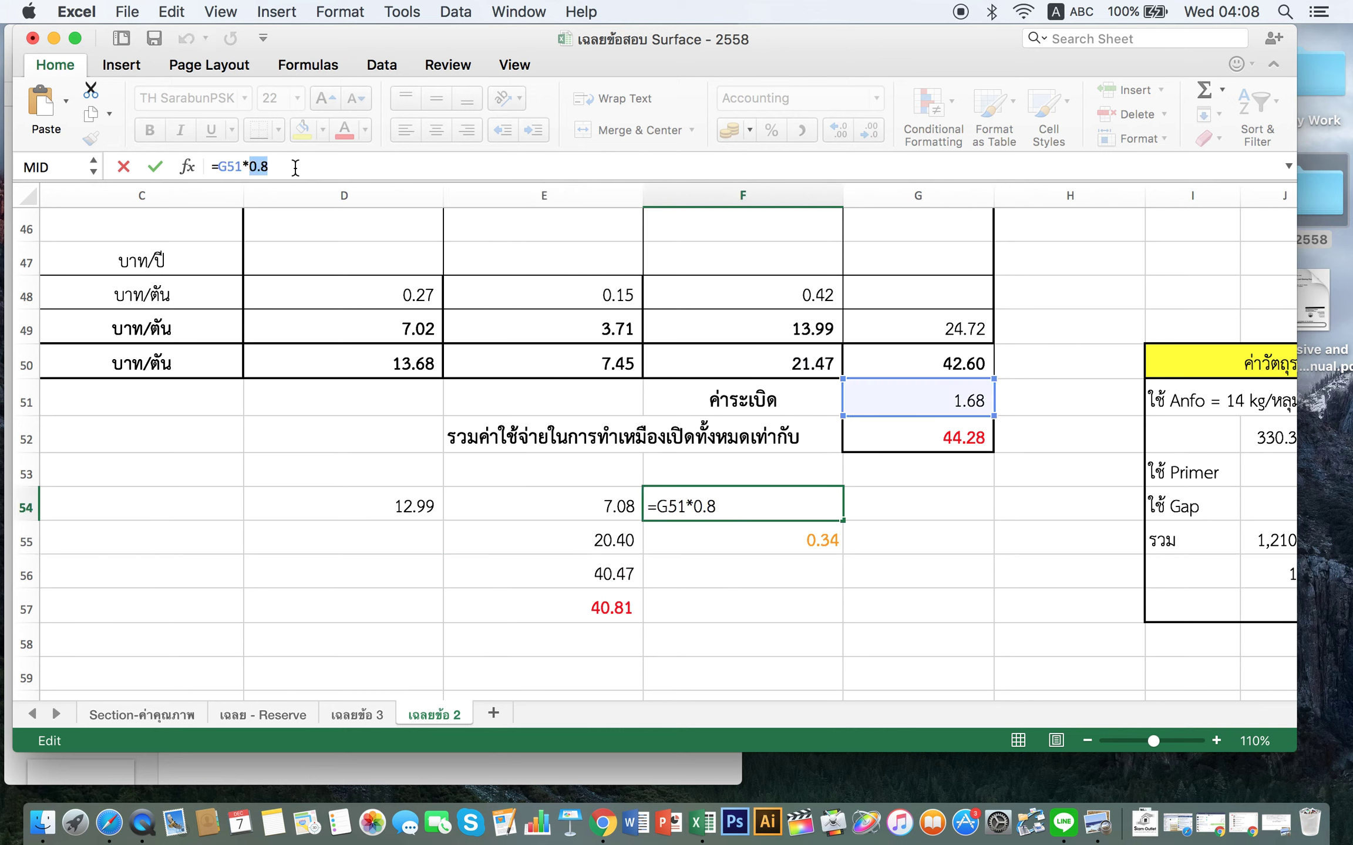
{"action": "type", "text": "2"}
{"action": "key", "text": "Return"}
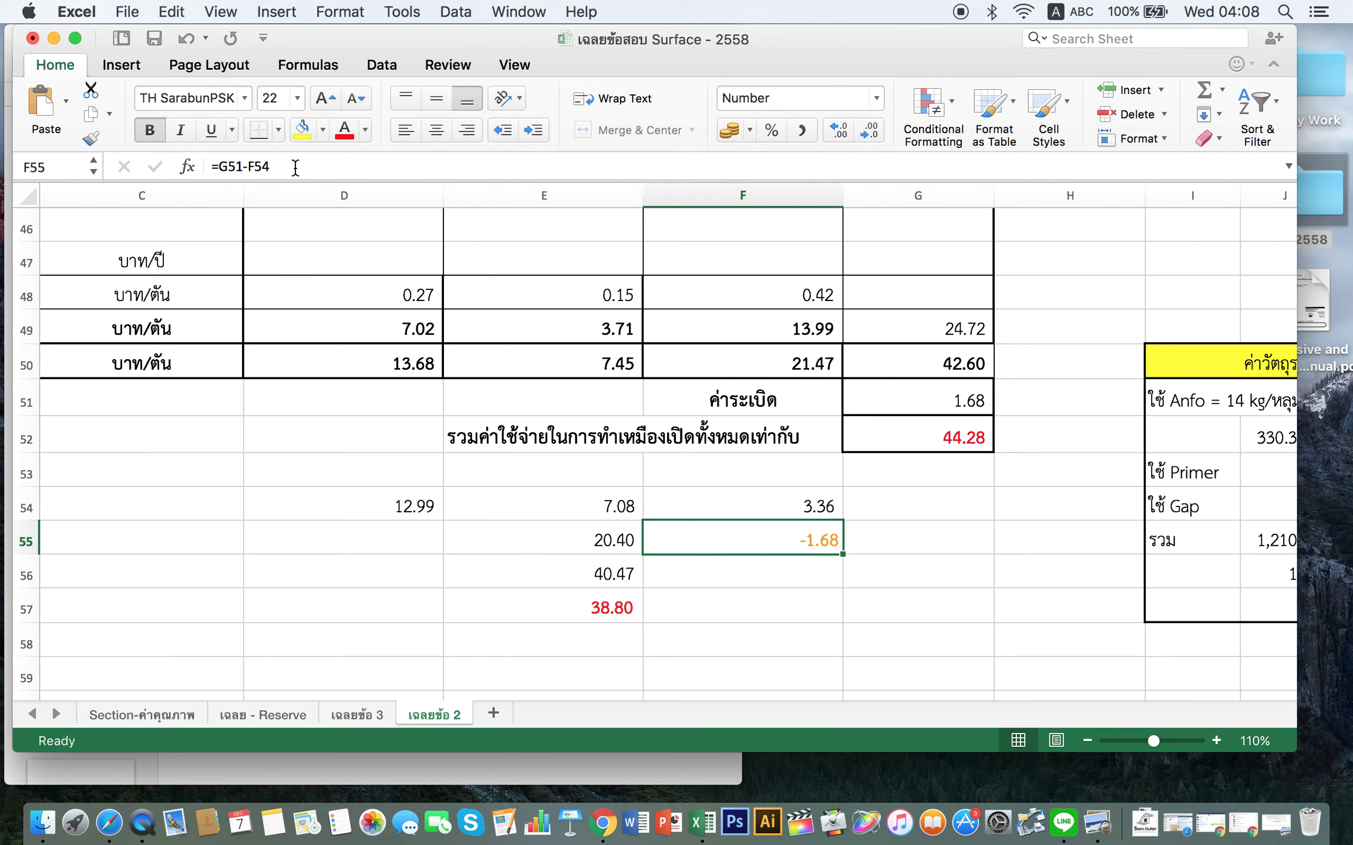
- Clear the difference formula in F55 and extend the total in E57 to =E56+F55+F54
{"action": "key", "text": "Delete"}
{"action": "key", "text": "Down"}
{"action": "key", "text": "Left"}
{"action": "key", "text": "Down"}
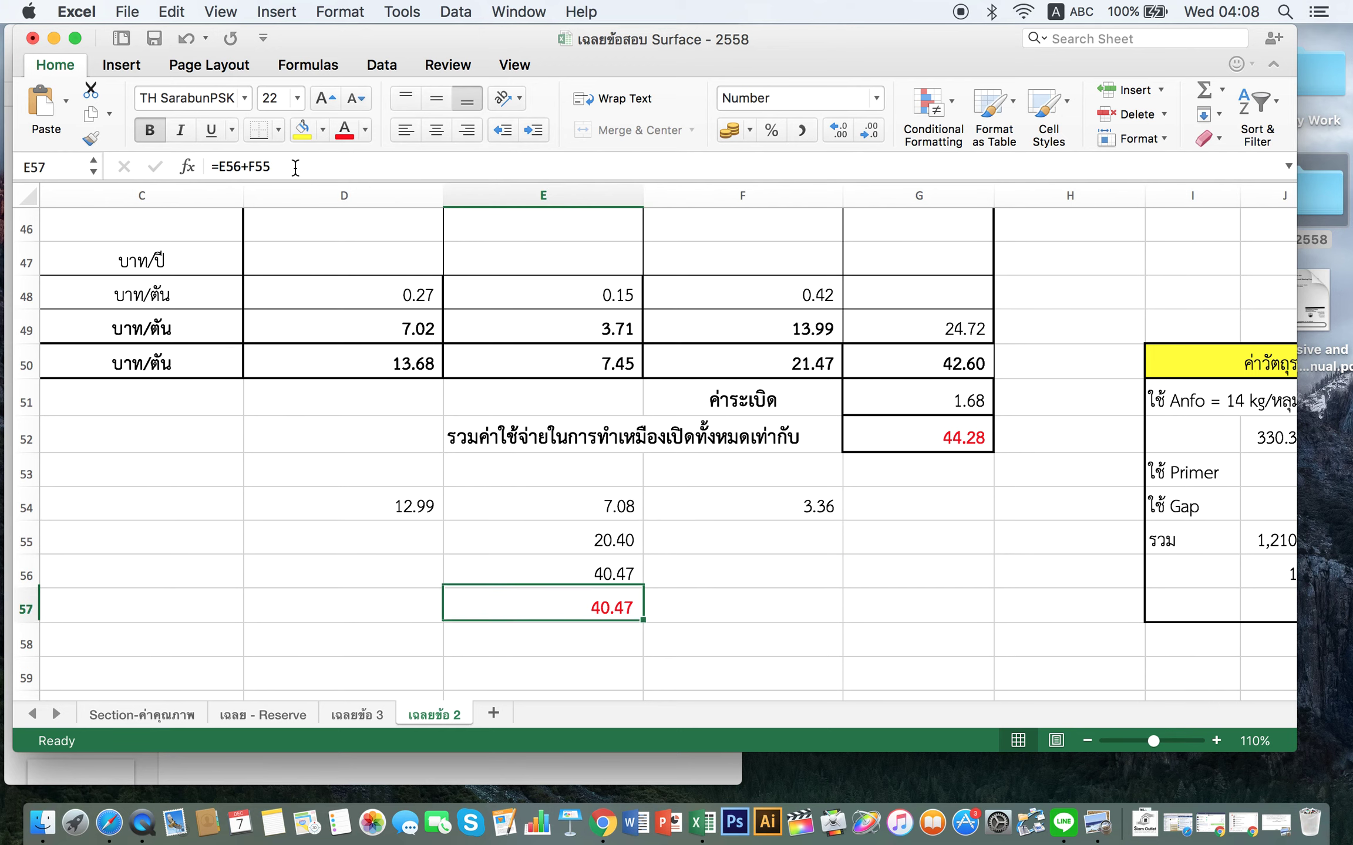
{"action": "left_click", "coordinate": [285, 167]}
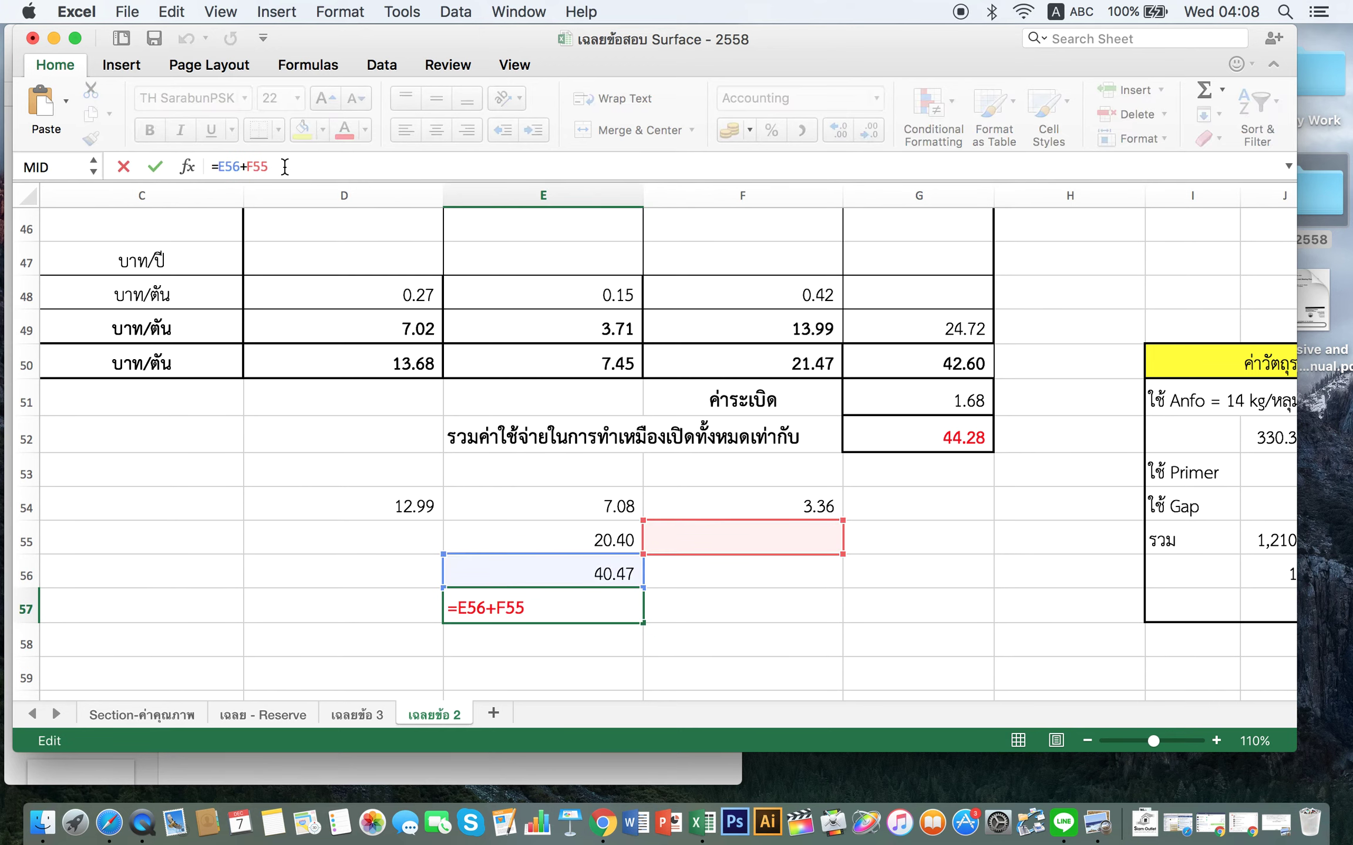
{"action": "type", "text": "+"}
{"action": "left_click", "coordinate": [765, 506]}
{"action": "key", "text": "Return"}
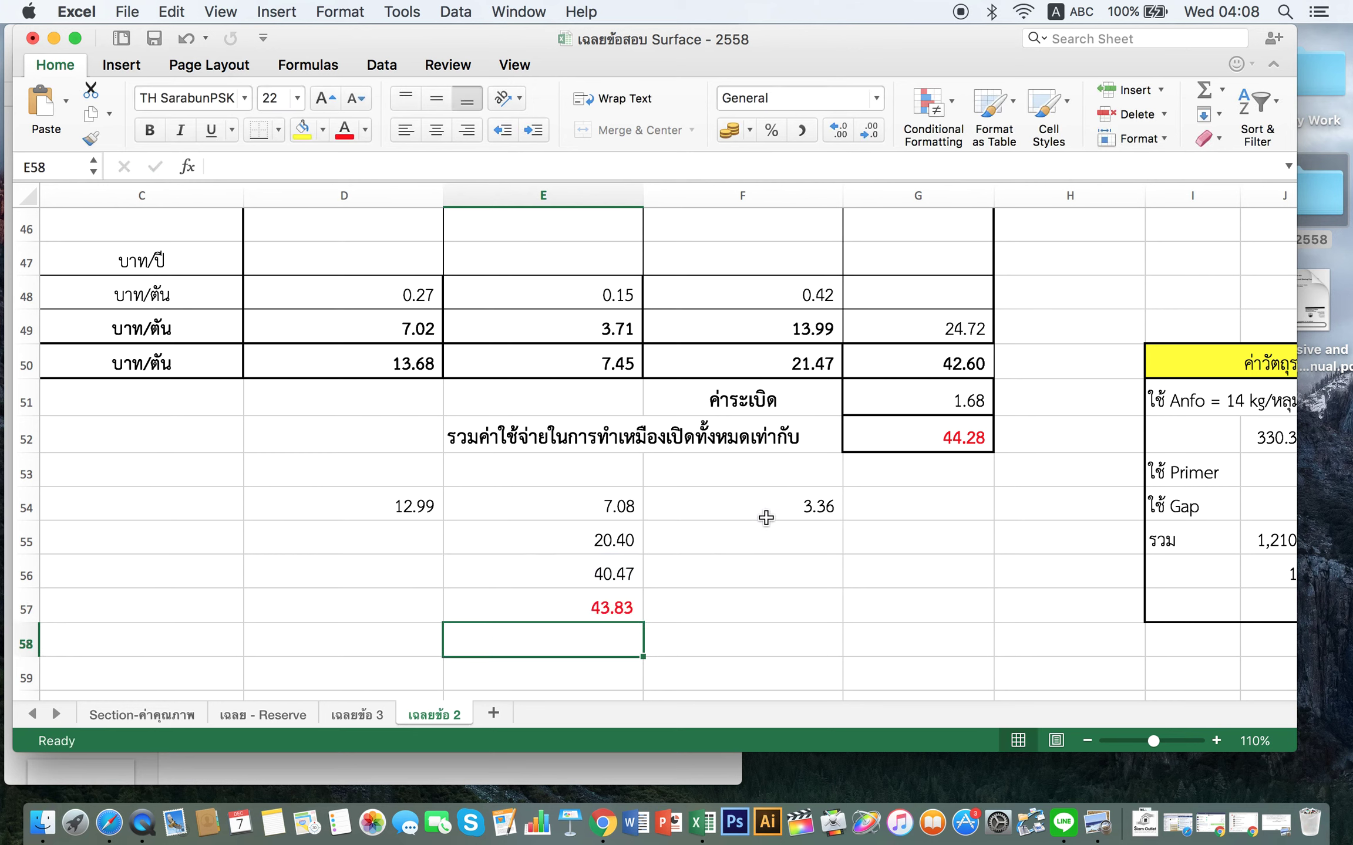
- Compare the new total in E57 with the overall mining cost in G52, checking the formulas in E57 and F54
{"action": "left_click", "coordinate": [634, 613]}
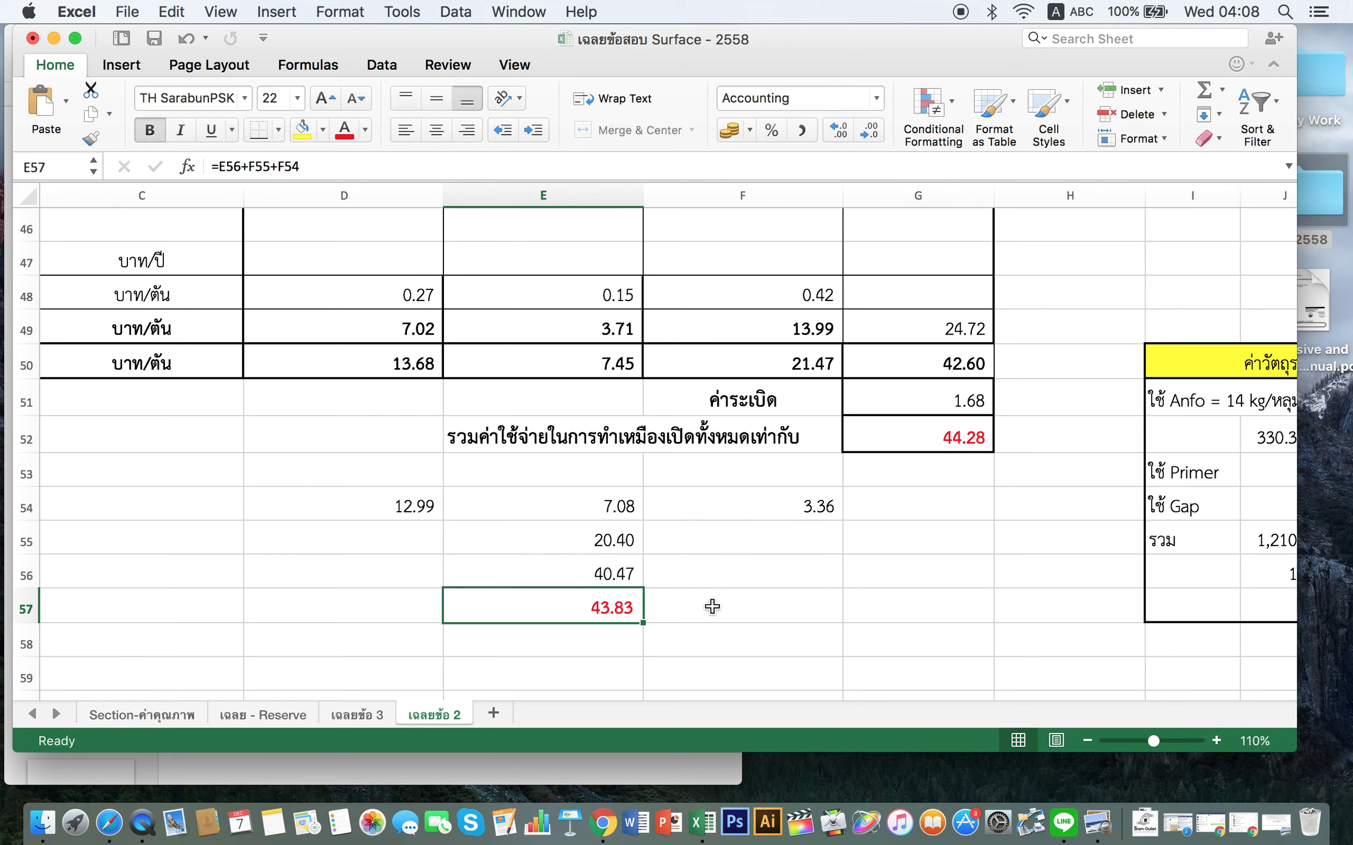
{"action": "left_click", "coordinate": [819, 509]}
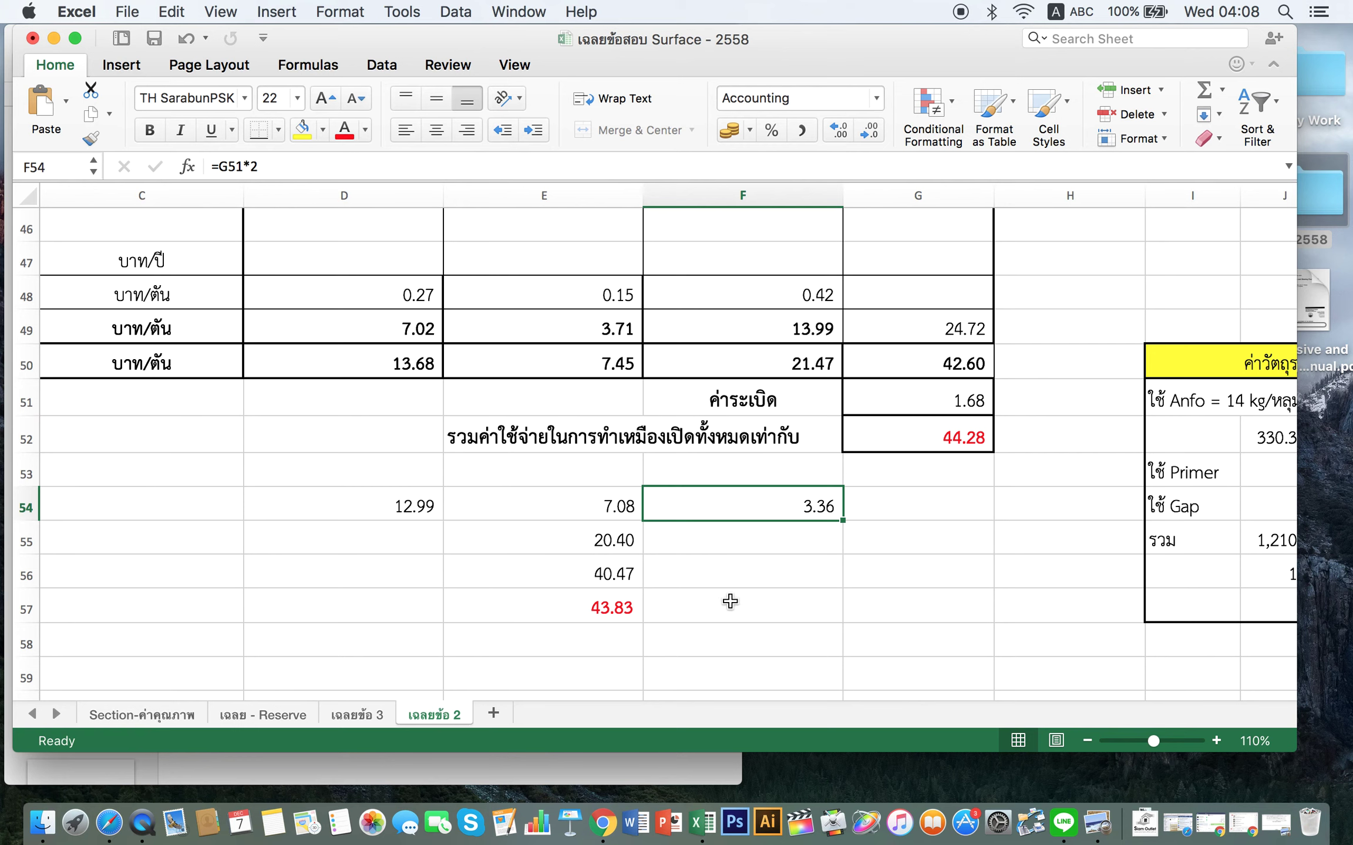
{"action": "left_click", "coordinate": [611, 609]}
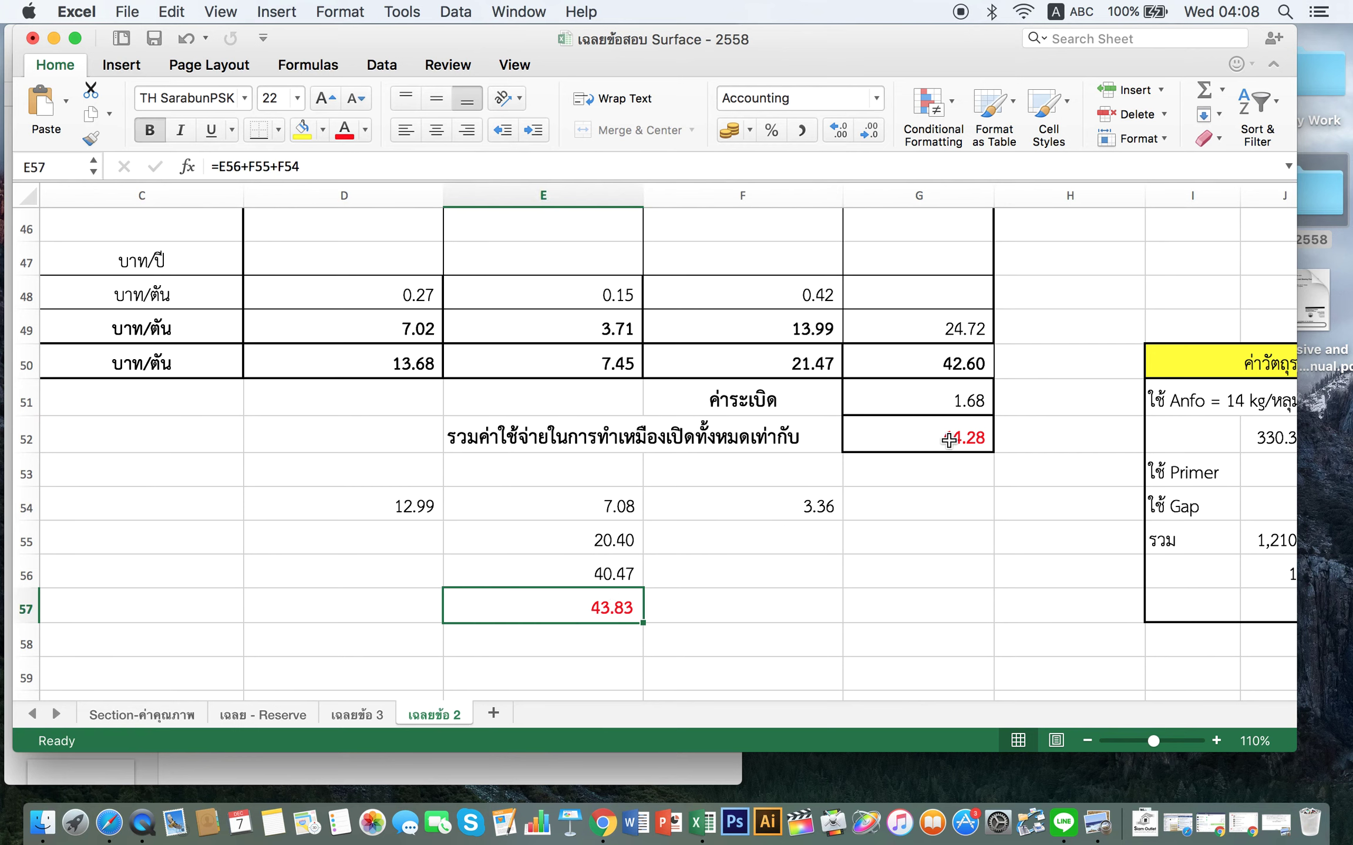